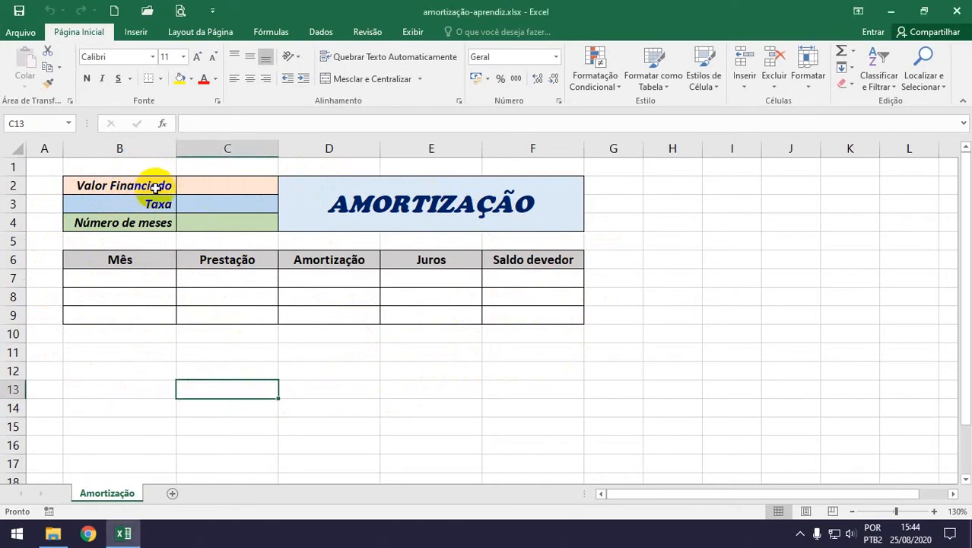
Enter 10000 as the Valor Financiado in C2 and format the cell as currency (Moeda)
left_click(236, 189)
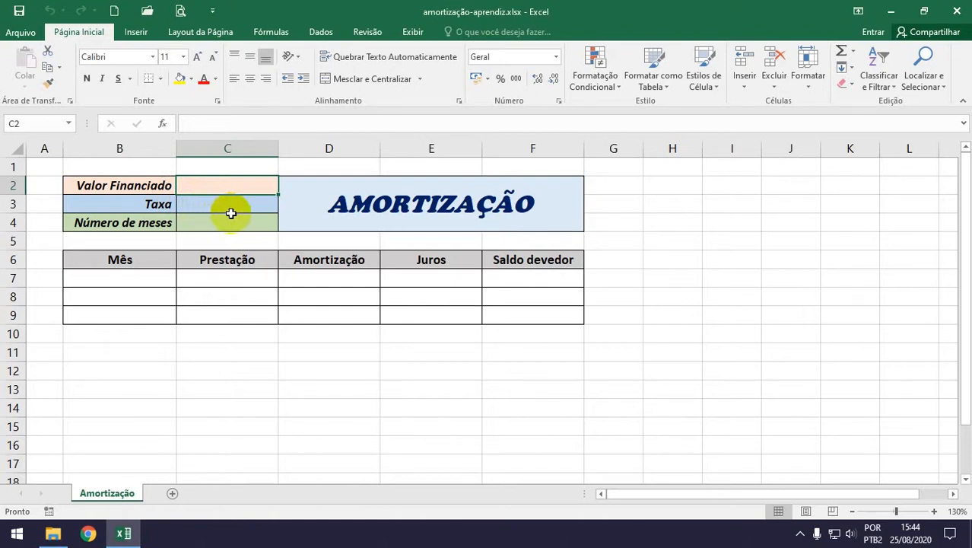
type("10")
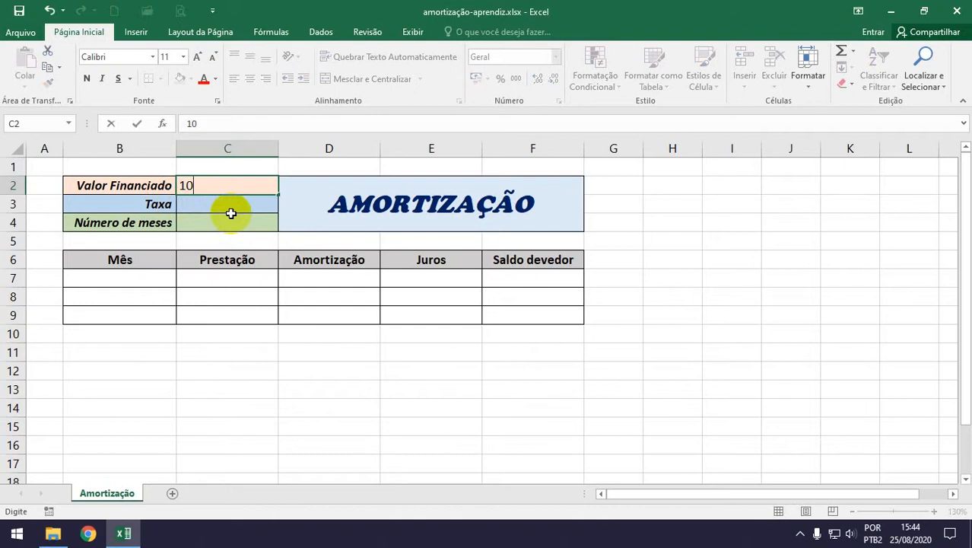
type("000")
key("Return")
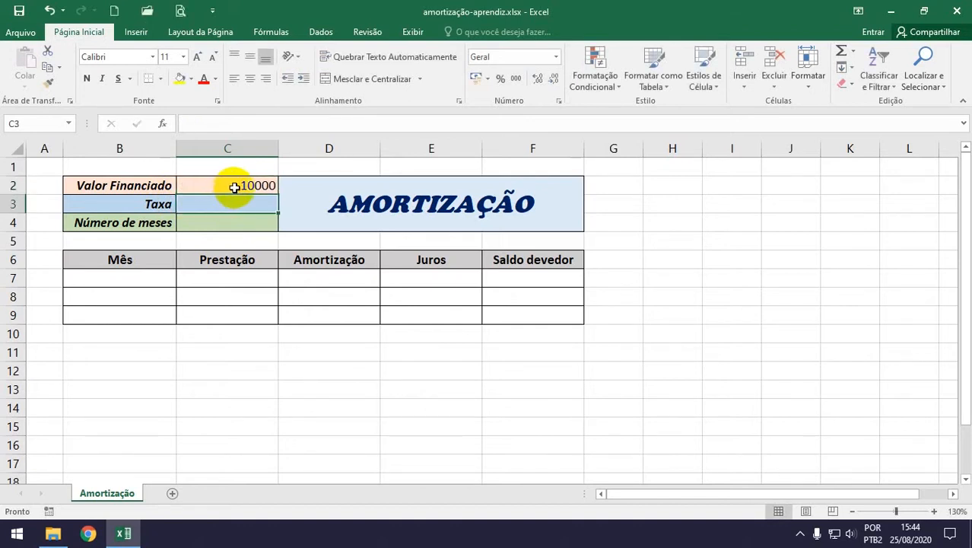
left_click(234, 185)
left_click(556, 57)
left_click(545, 142)
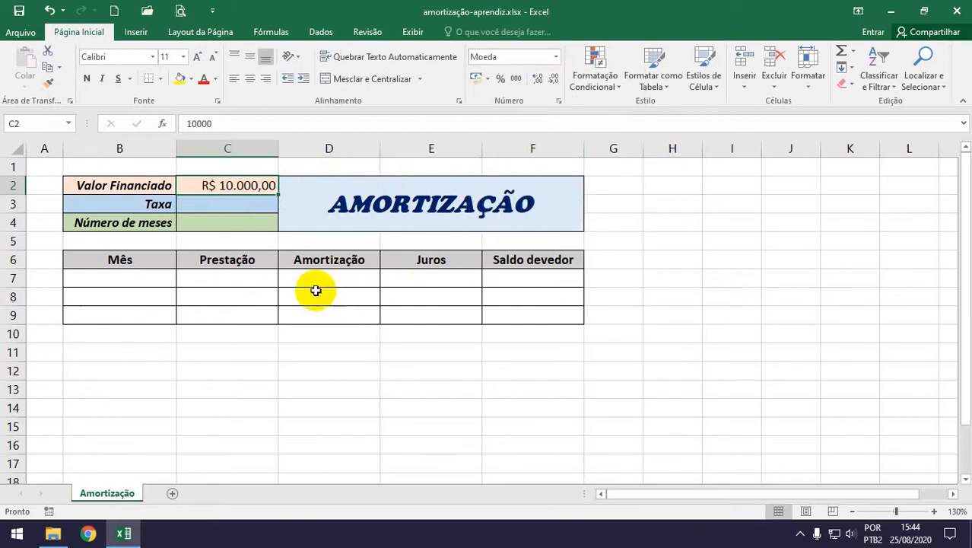
Enter 1% as the Taxa in C3 and show it with two decimal places
left_click(161, 204)
left_click(215, 206)
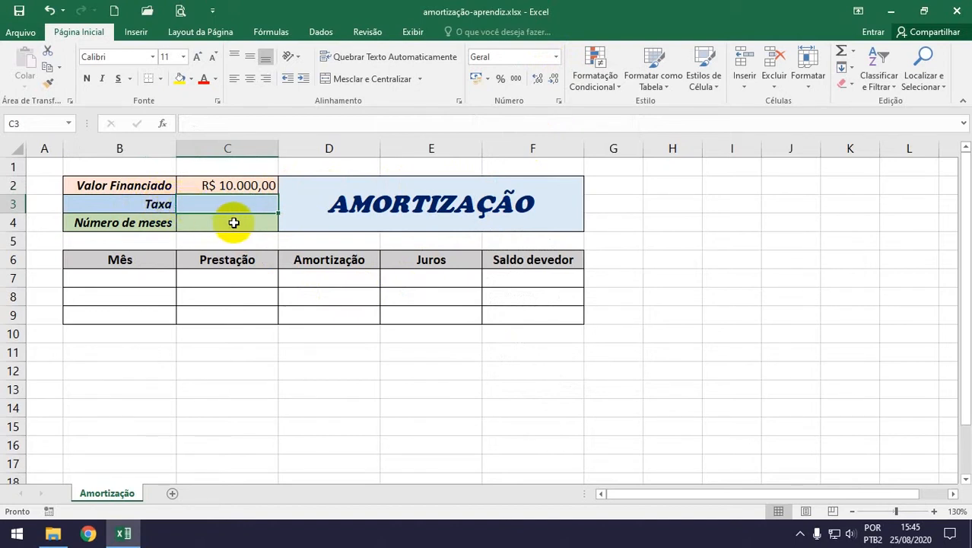
type("1%")
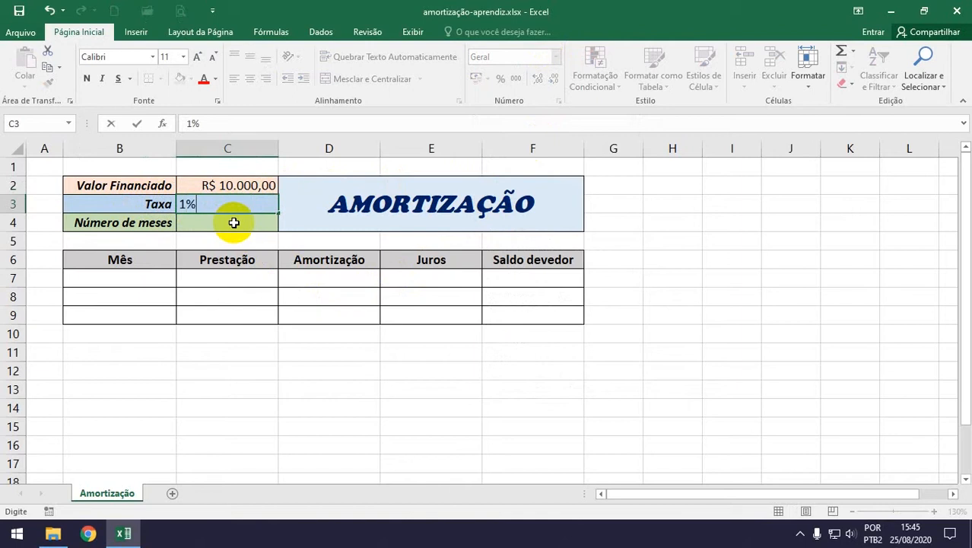
key("Return")
left_click(251, 204)
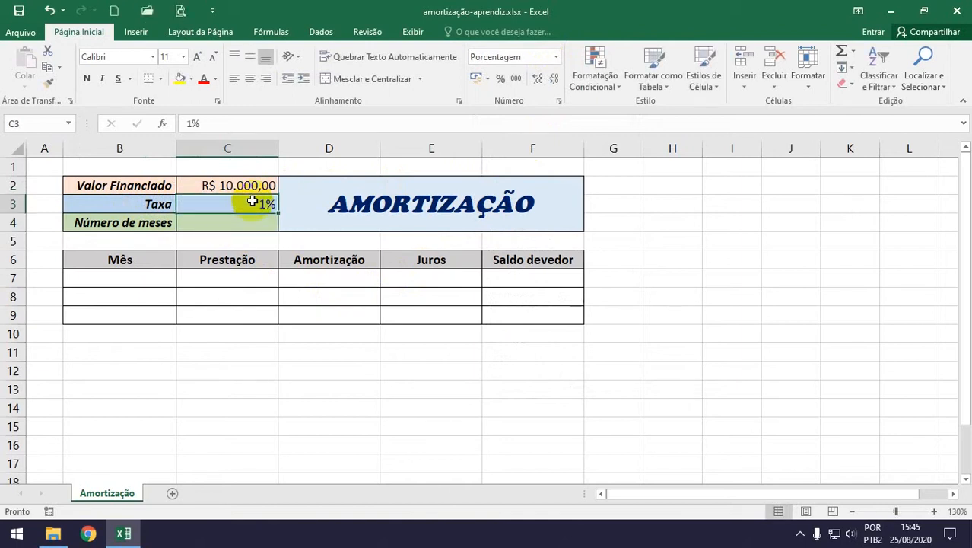
left_click(536, 81)
left_click(537, 81)
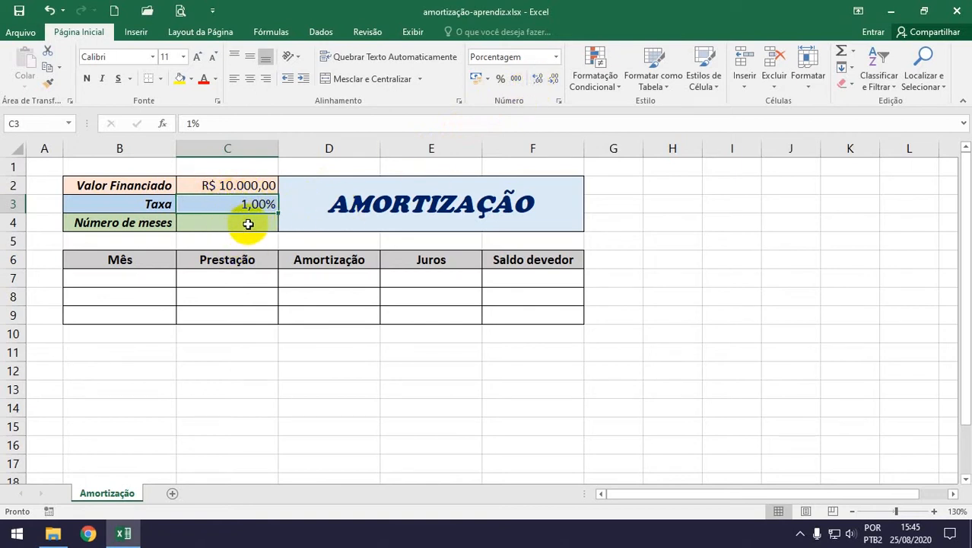
Enter 2 as the Número de meses in C4
left_click(251, 223)
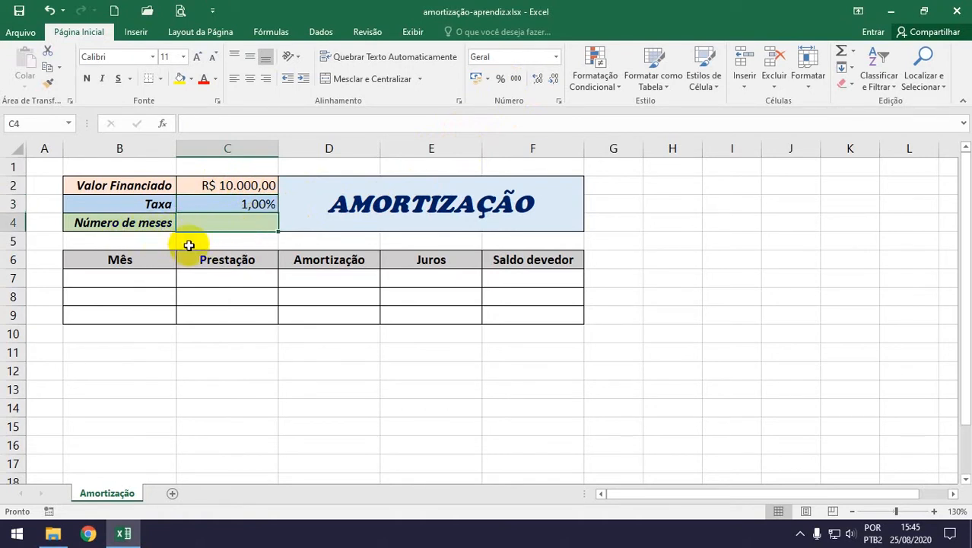
type("2")
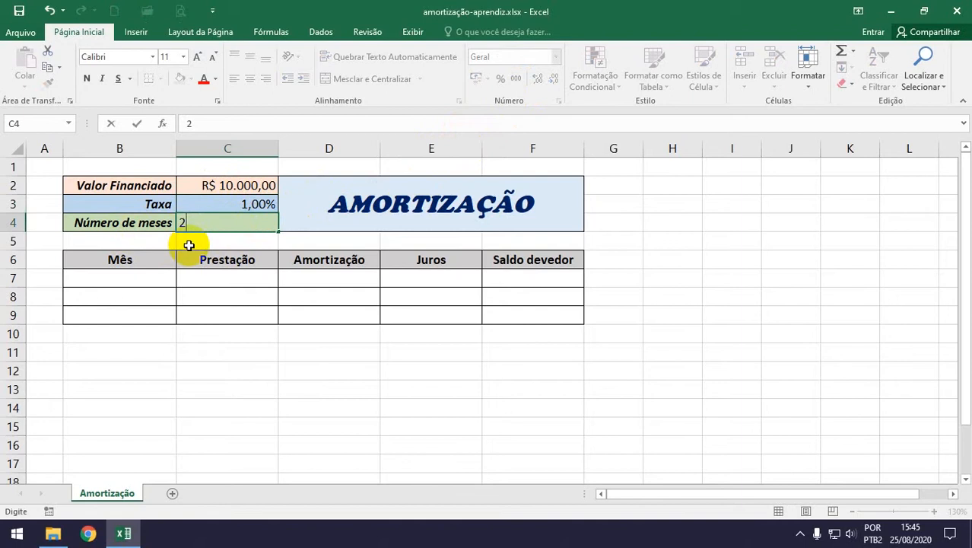
key("Return")
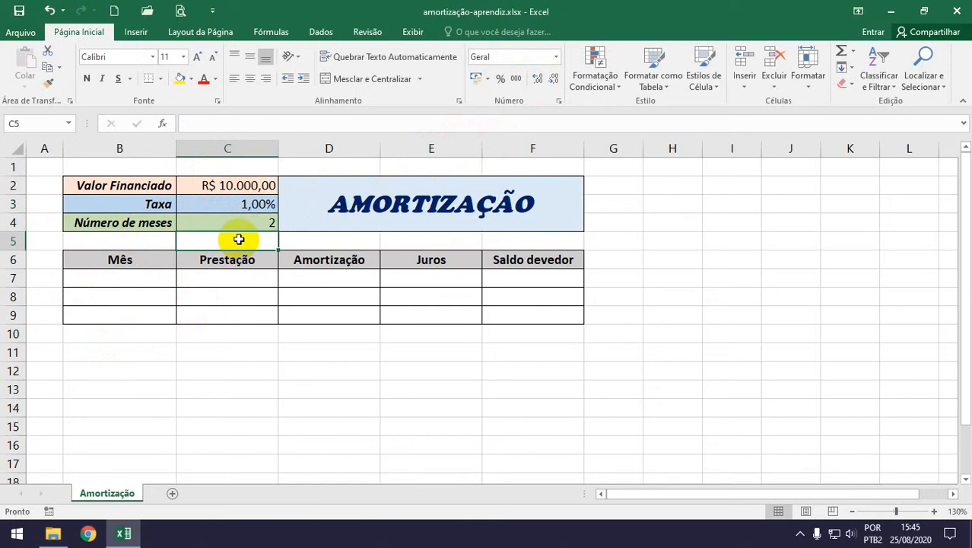
Enter 0 as the first Mês of the amortization table in B7
left_click(219, 282)
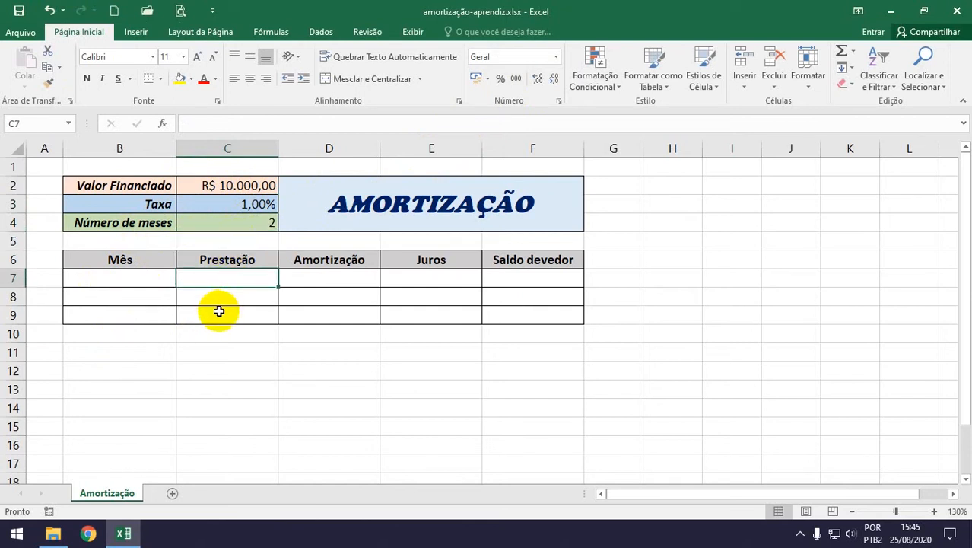
left_click(144, 282)
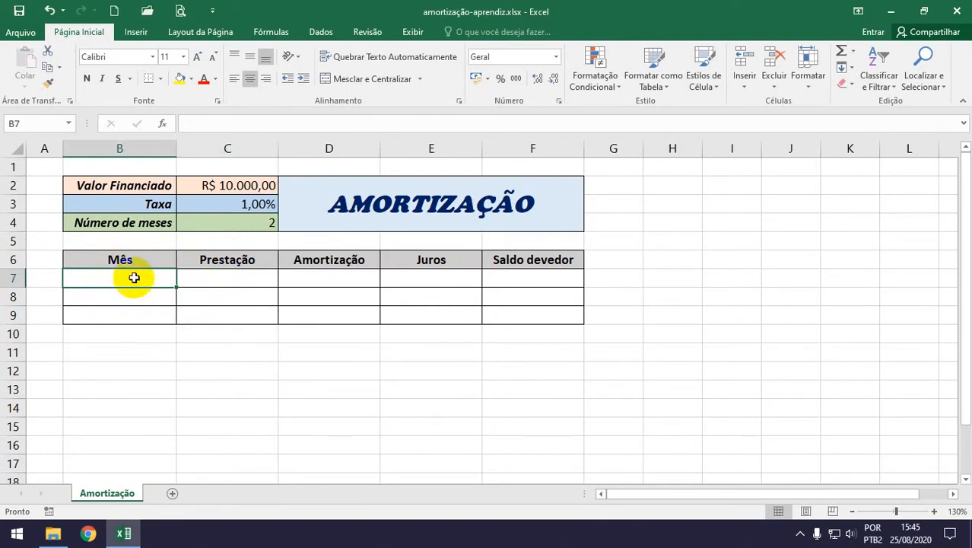
type("0")
key("Return")
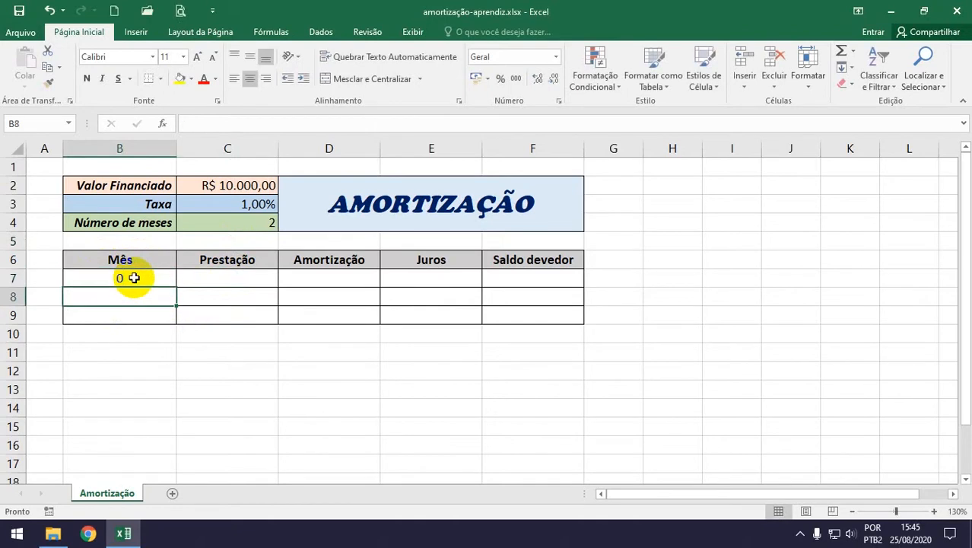
left_click(135, 278)
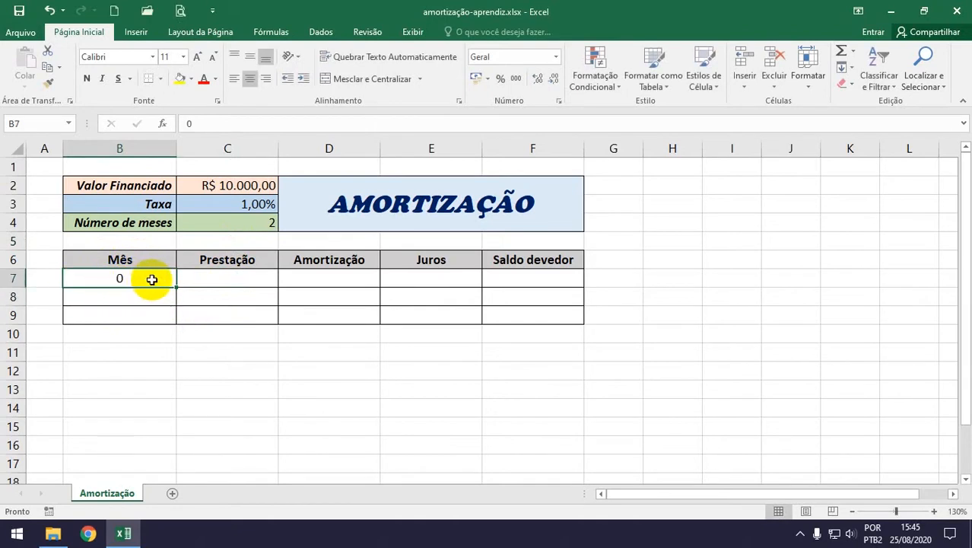
Fill the month 0 cells C7:E7 under Prestação, Amortização and Juros with a thin diagonal stripe pattern
left_click(239, 278)
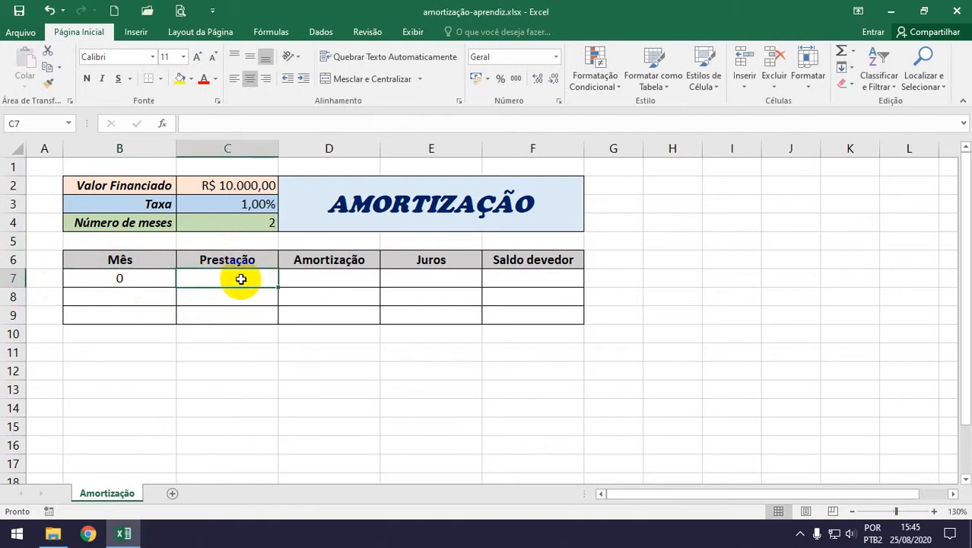
left_click(318, 277)
left_click(423, 275)
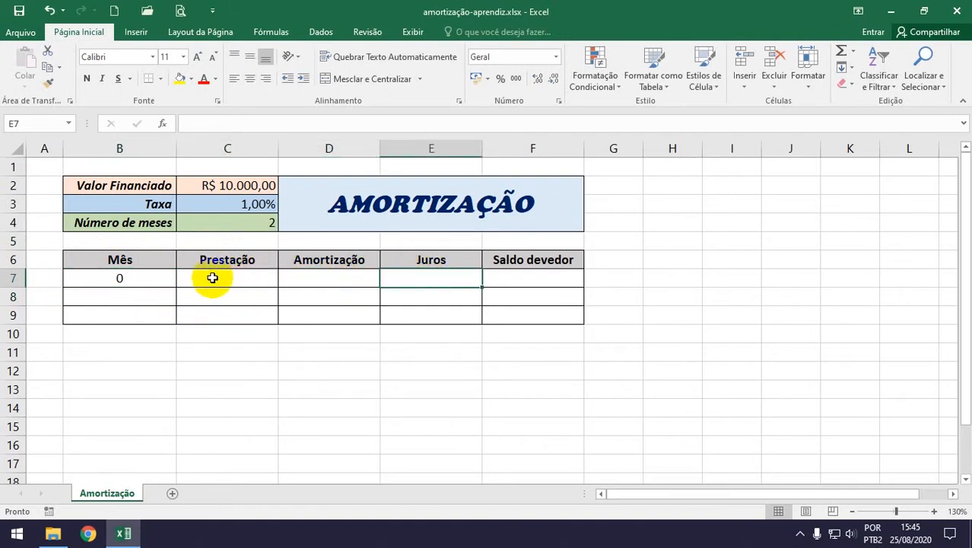
left_click_drag(233, 278, 397, 276)
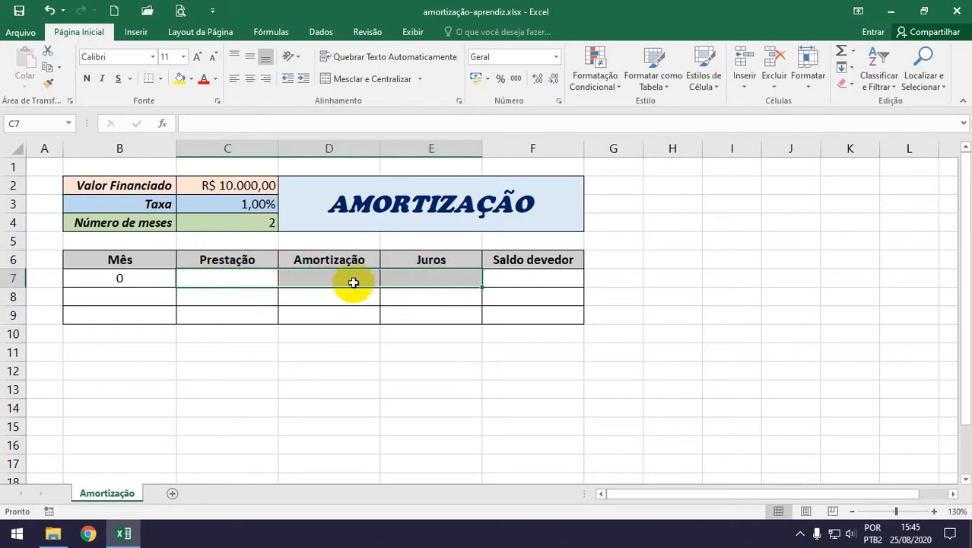
left_click(252, 280)
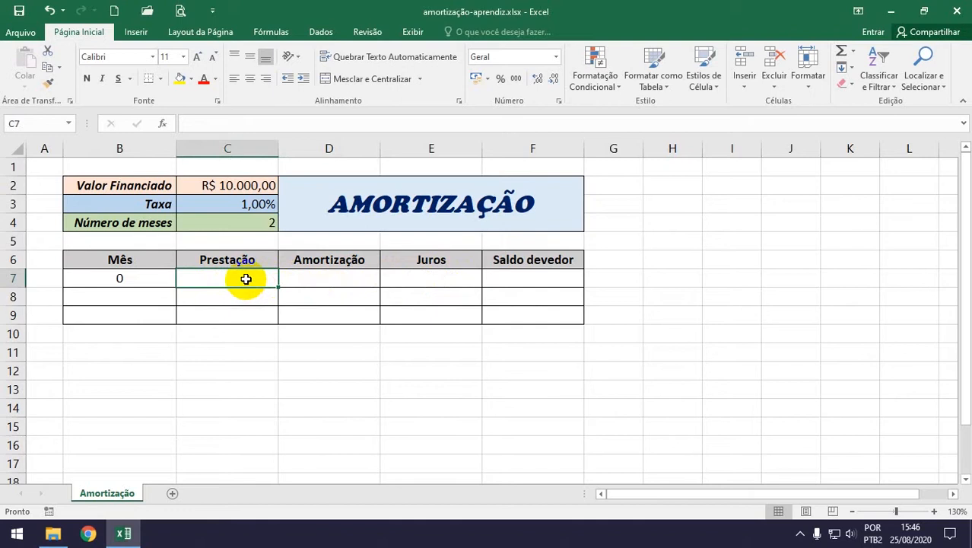
left_click_drag(271, 280, 399, 278)
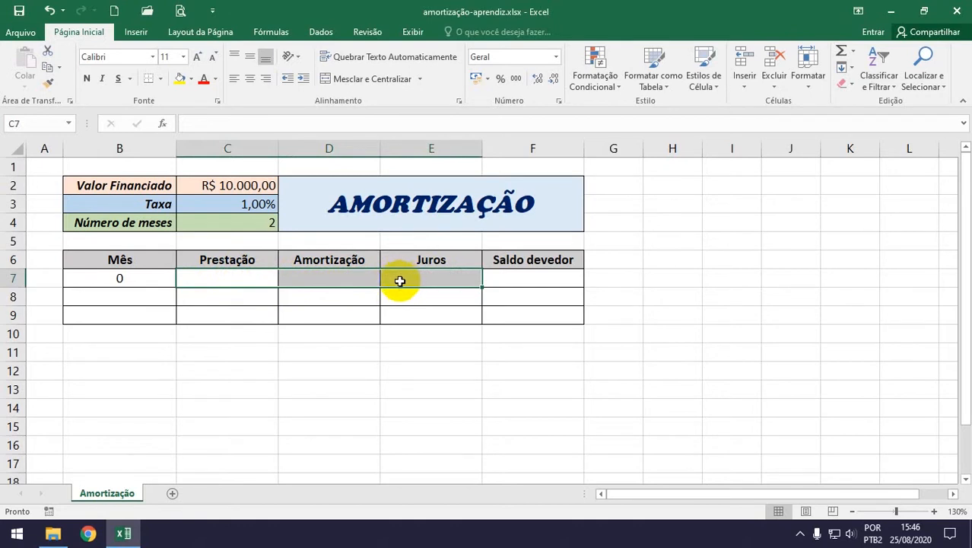
left_click(160, 79)
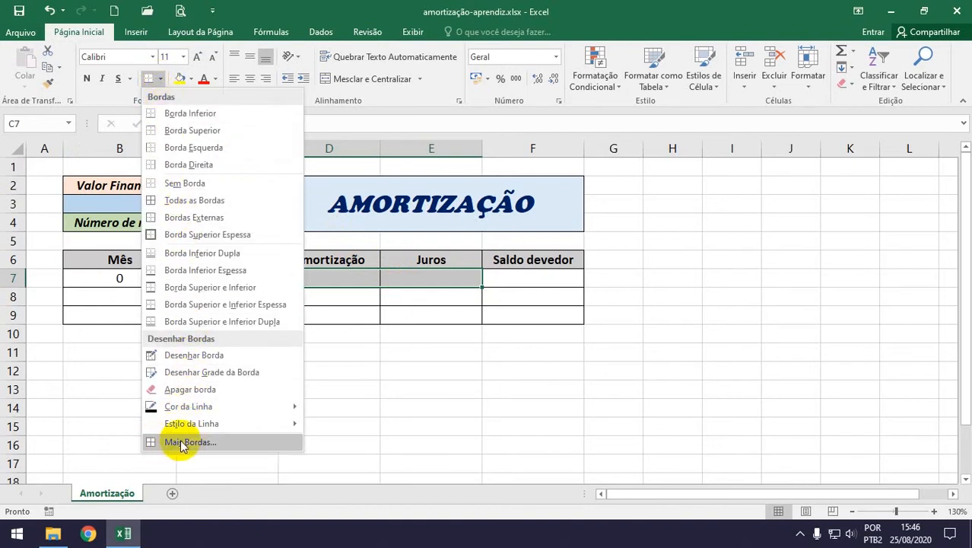
left_click(221, 443)
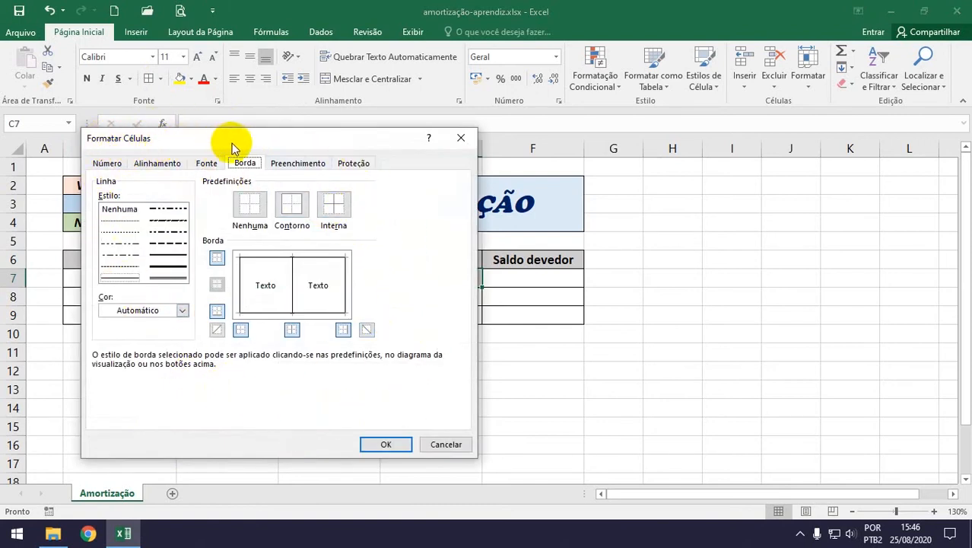
left_click(304, 163)
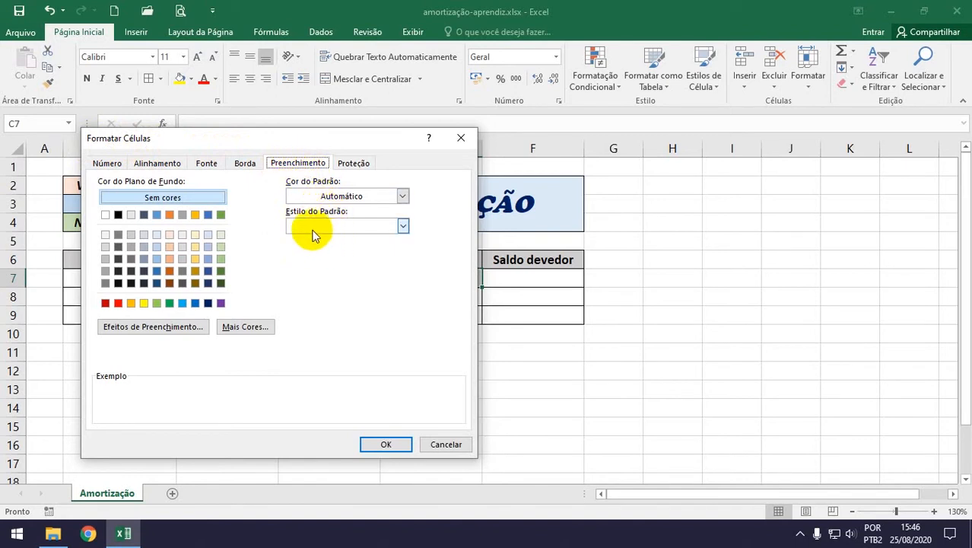
left_click(404, 227)
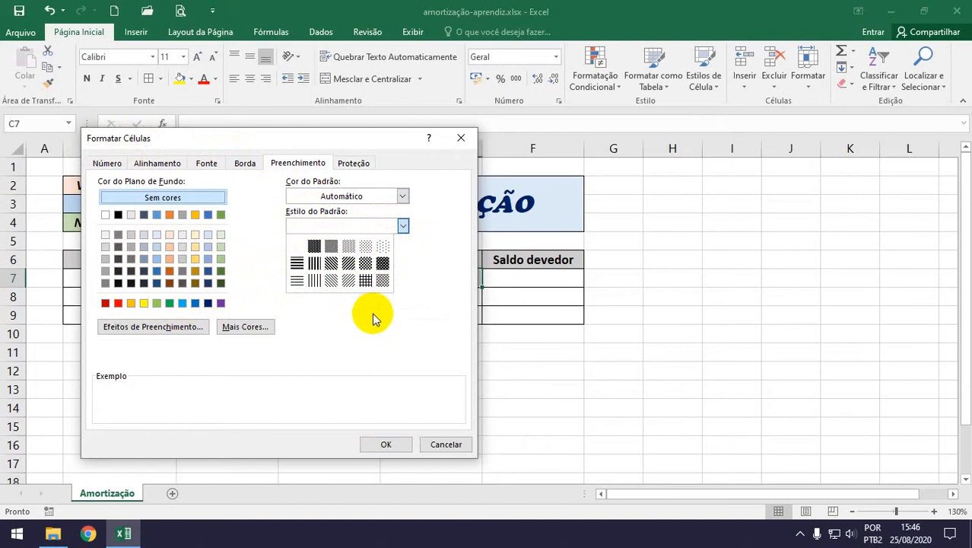
left_click(349, 282)
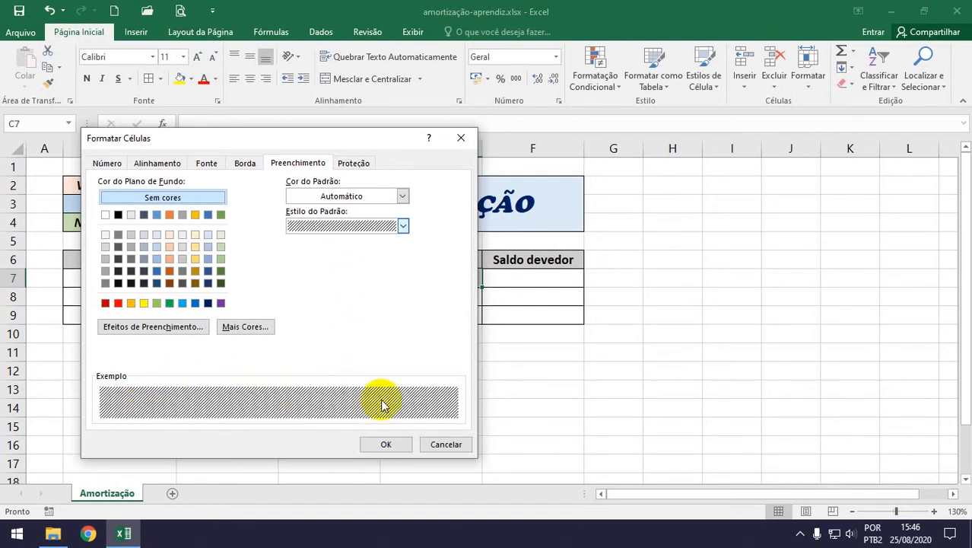
left_click(403, 446)
left_click(383, 367)
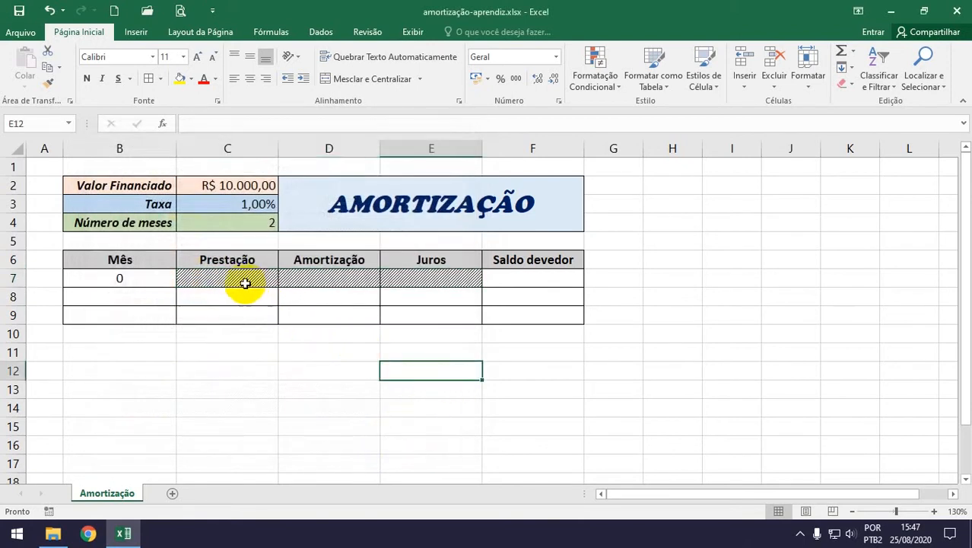
left_click_drag(235, 279, 445, 276)
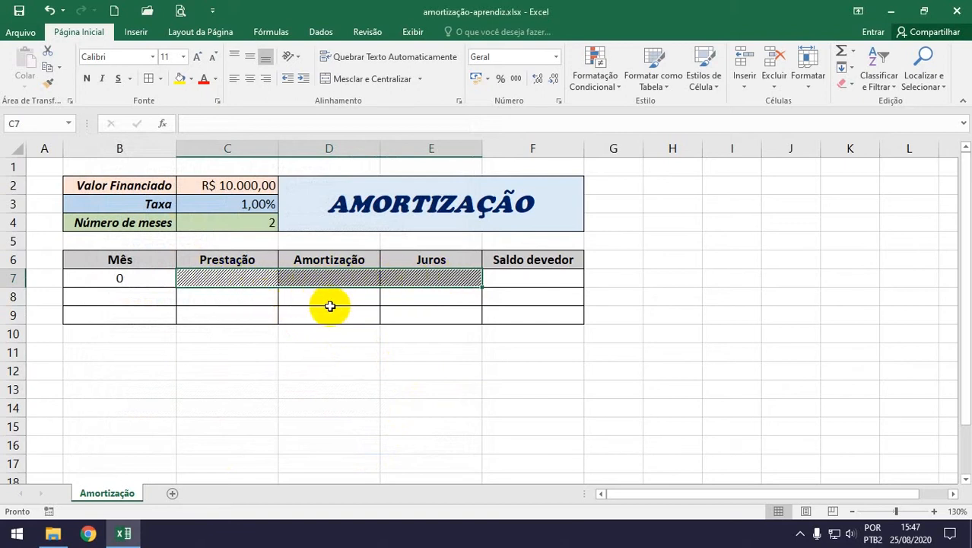
Link the month 0 Saldo devedor in F7 to the financed amount with the formula =C2
left_click(523, 279)
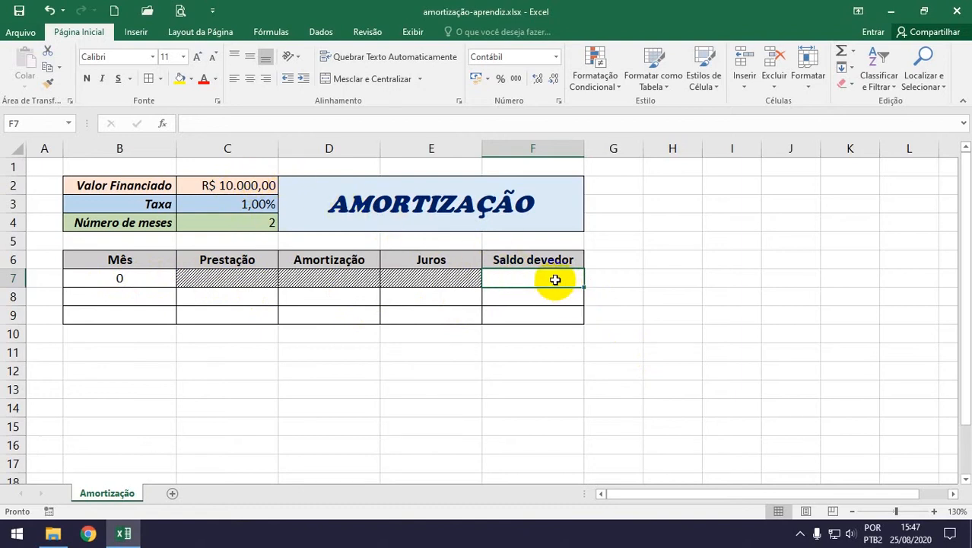
type("=")
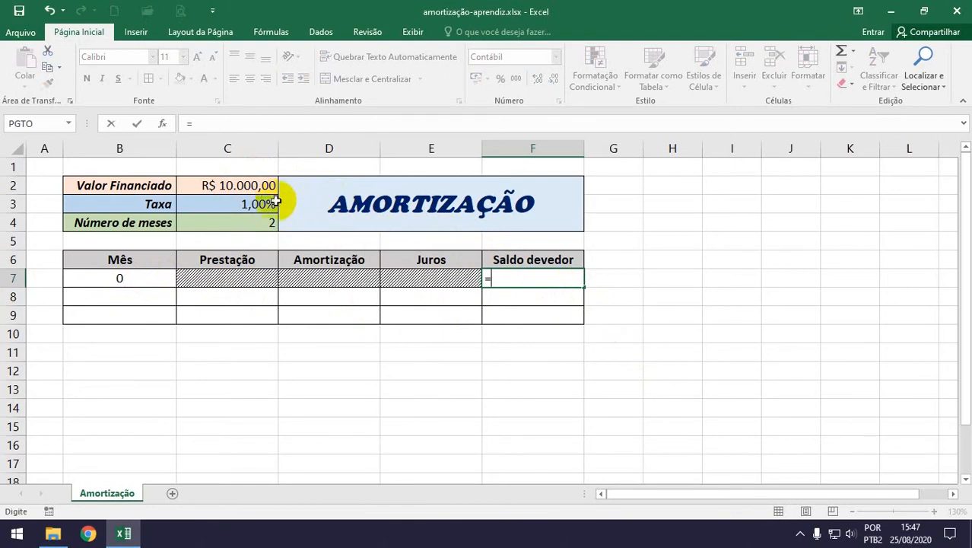
left_click(242, 184)
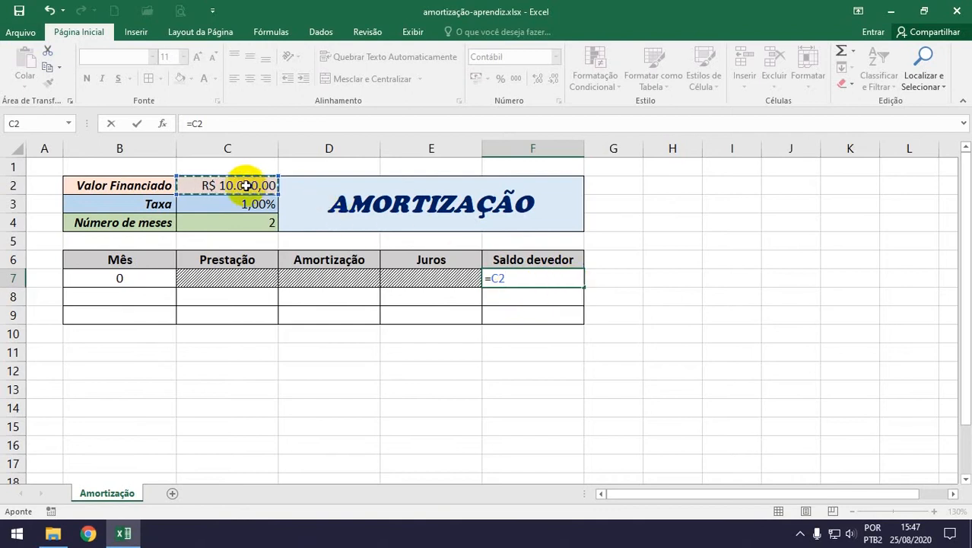
key("Return")
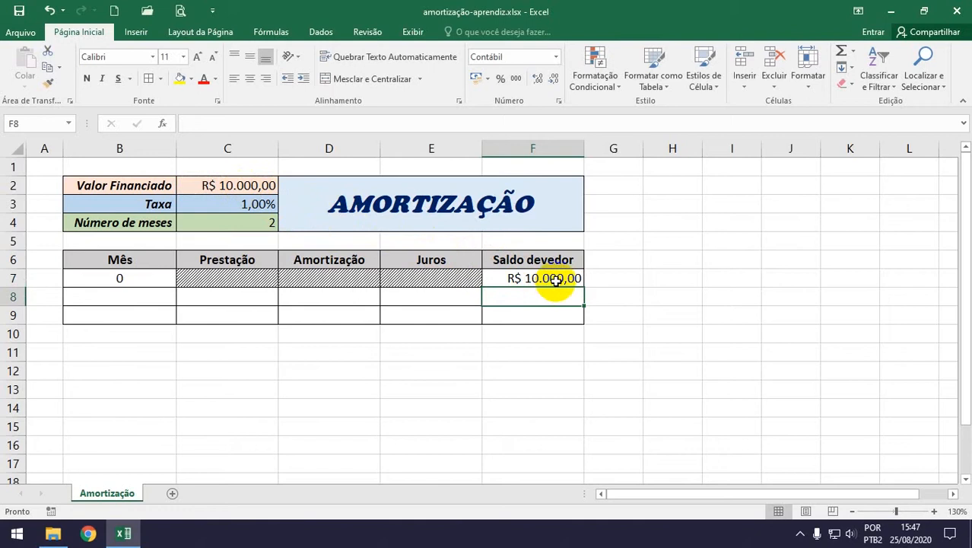
Change the Valor Financiado in C2 to 12000 to test the linked Saldo devedor
left_click(239, 191)
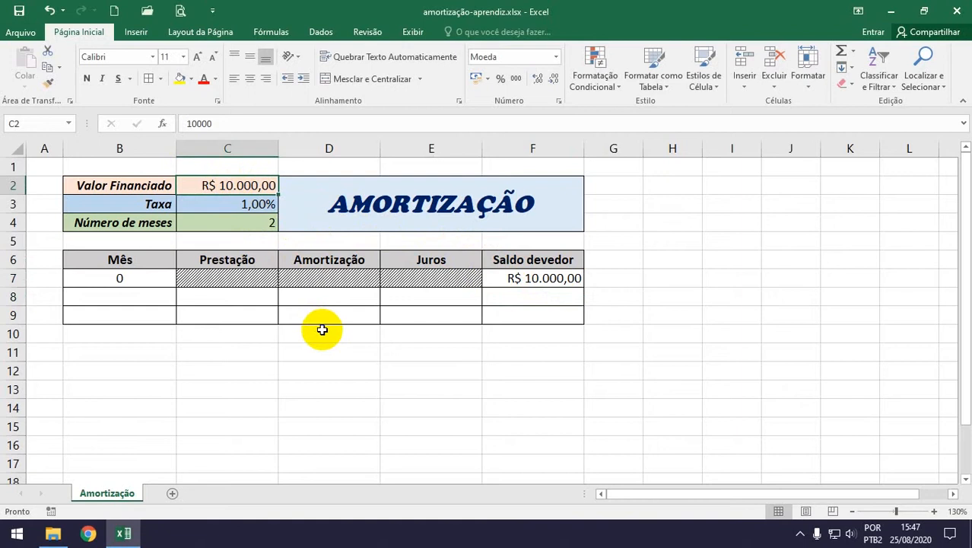
type("12000")
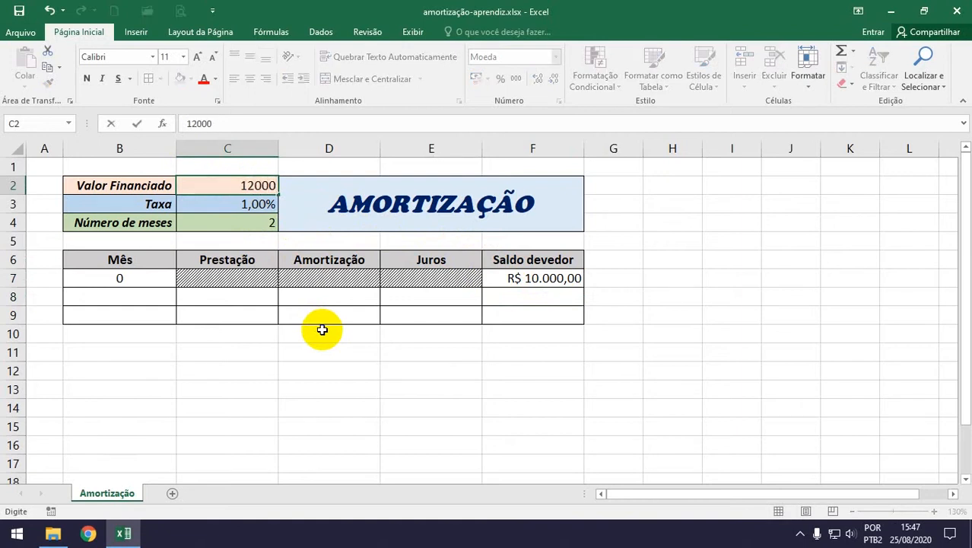
key("Return")
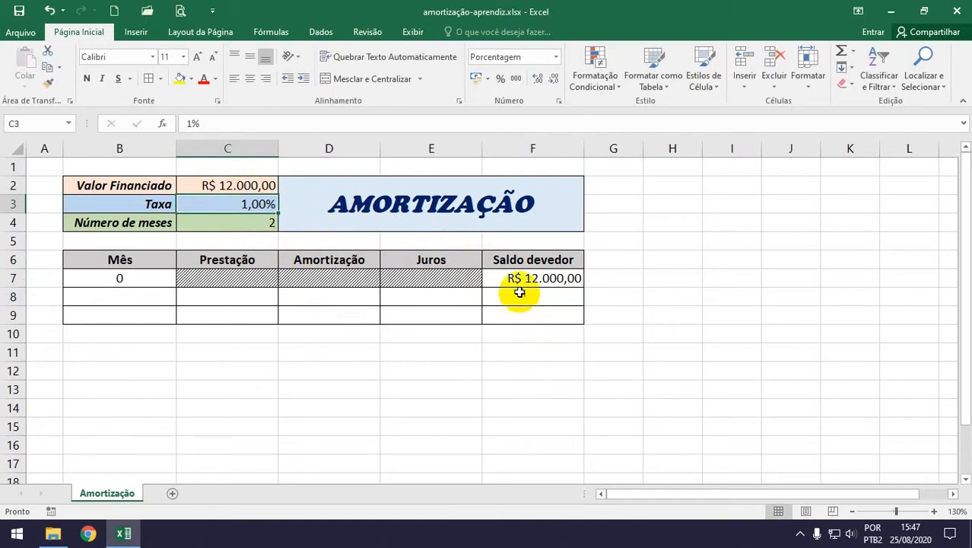
left_click(252, 188)
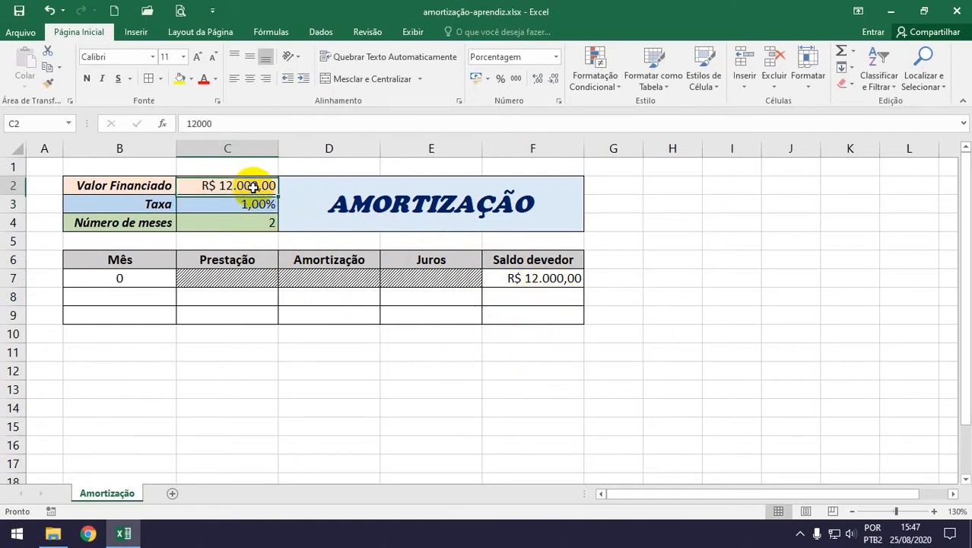
Change the Valor Financiado in C2 to 5000 to test the linked Saldo devedor again
type("5")
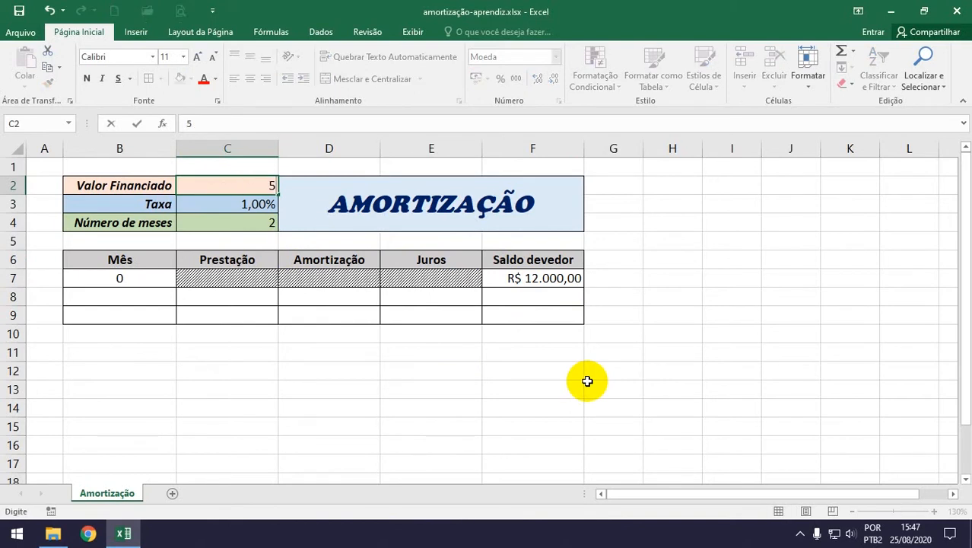
type(".000")
key("Return")
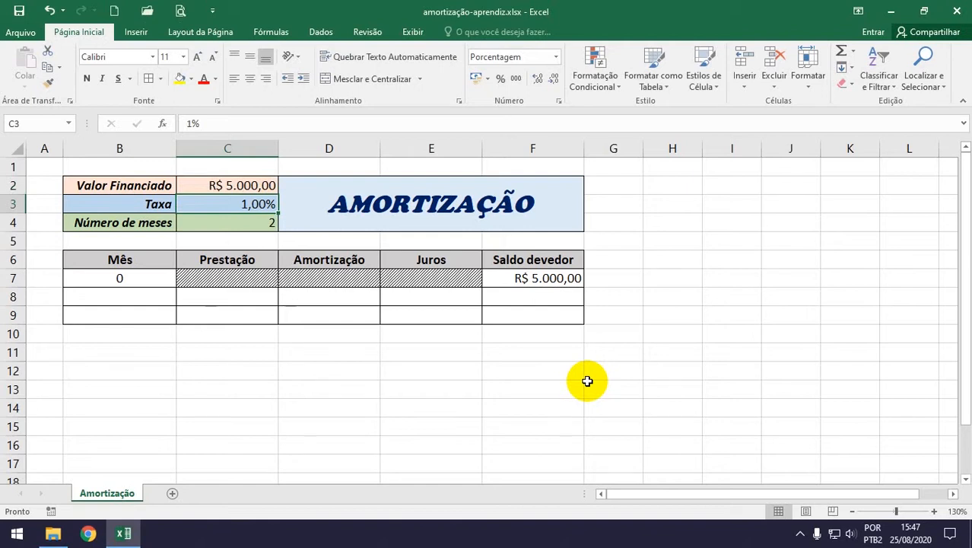
Set the Valor Financiado in C2 to 10000
key("Up")
type("10")
key("Return")
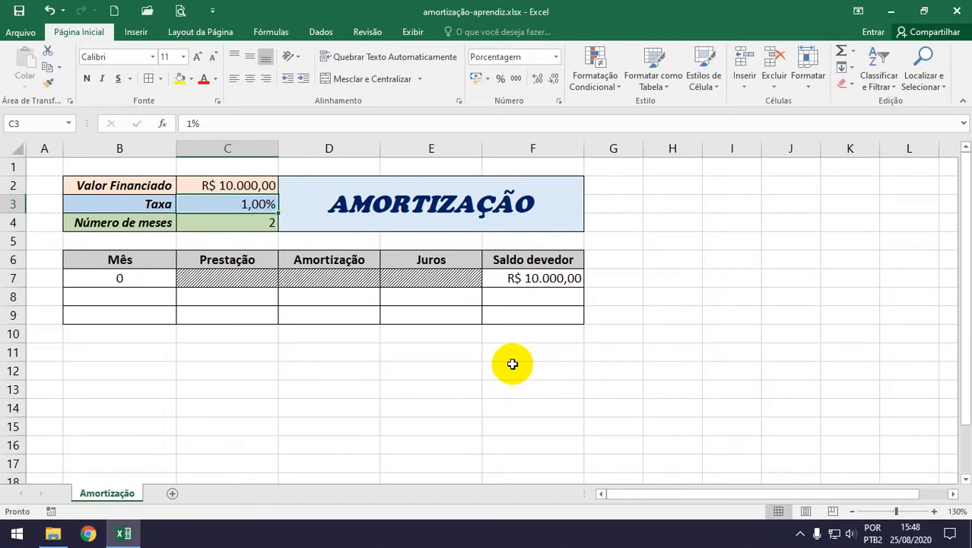
Number month 1 in B8 with the formula =B7+1 and fill it down to B9
left_click(135, 303)
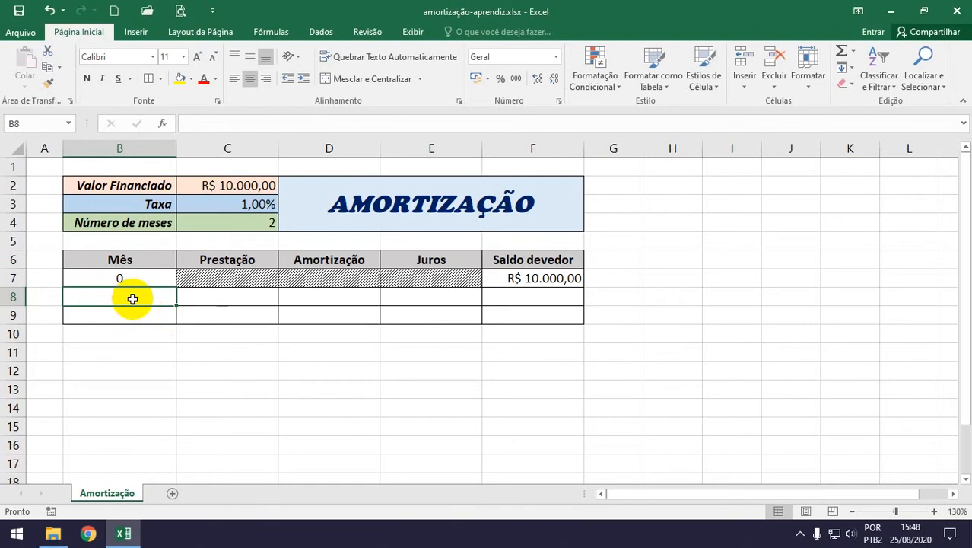
type("1")
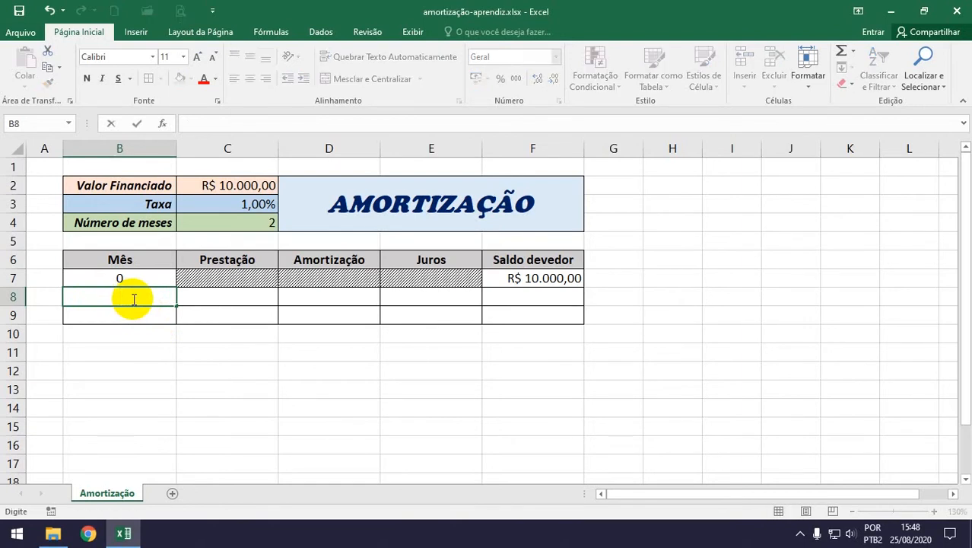
type("=")
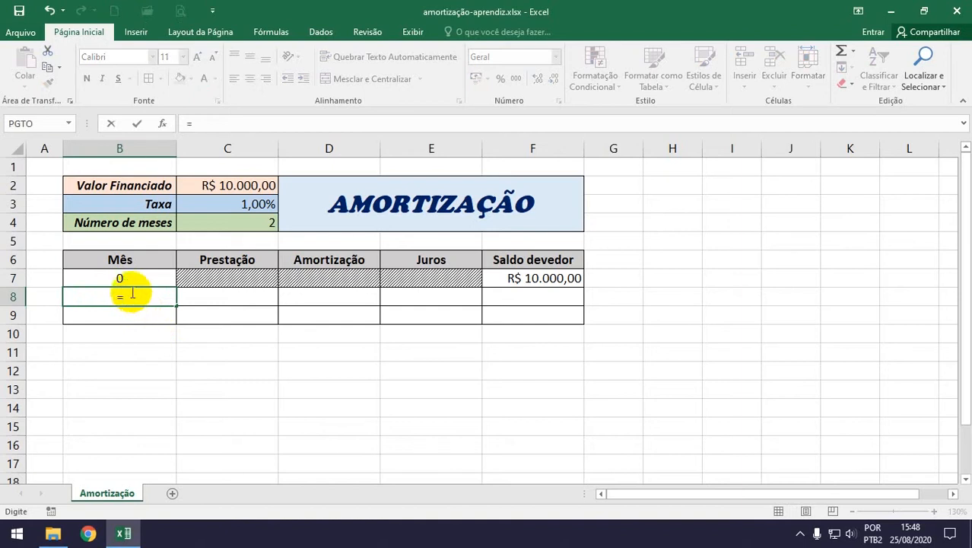
left_click(128, 279)
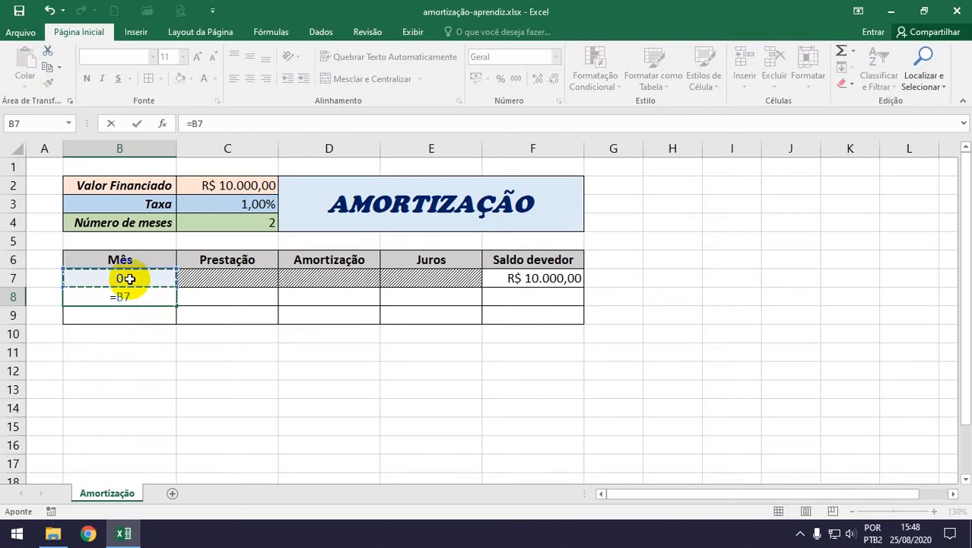
type("+1")
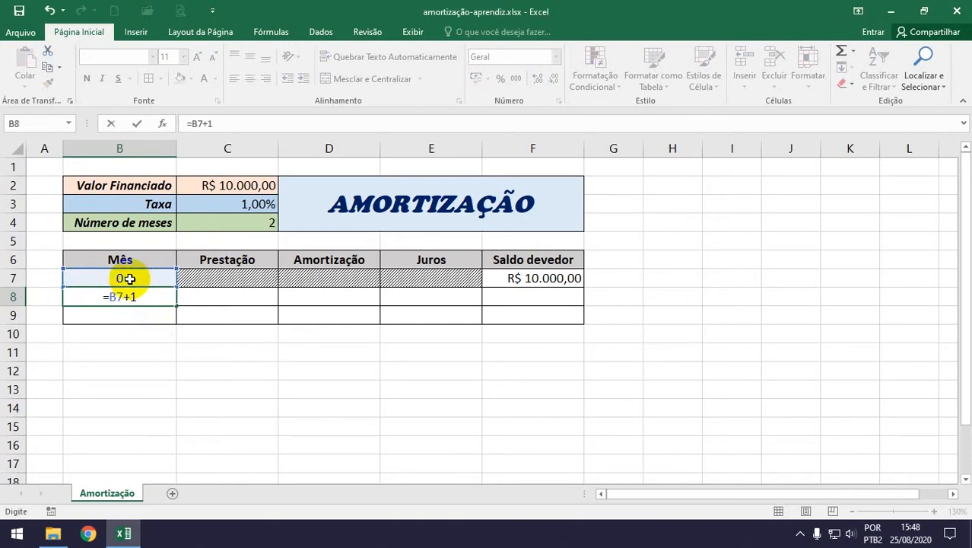
key("Return")
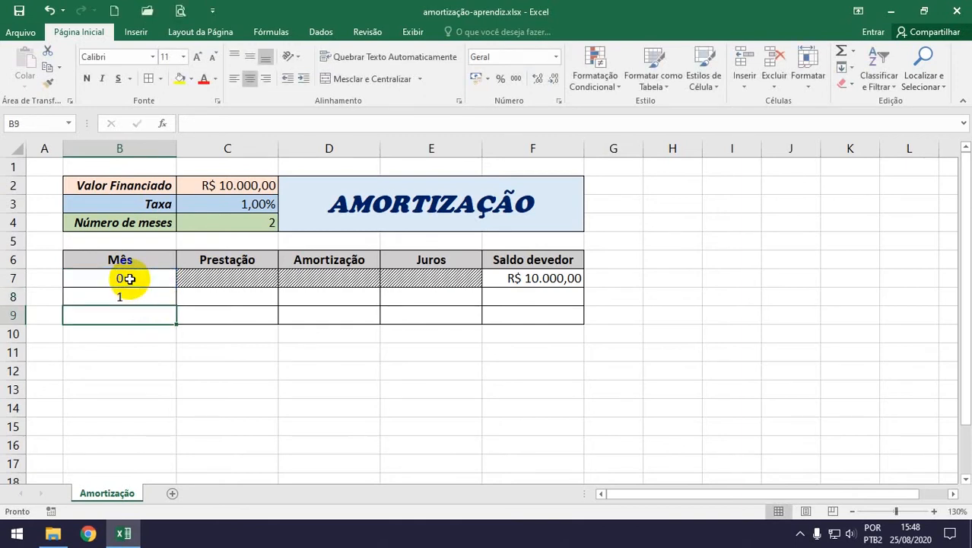
left_click(147, 298)
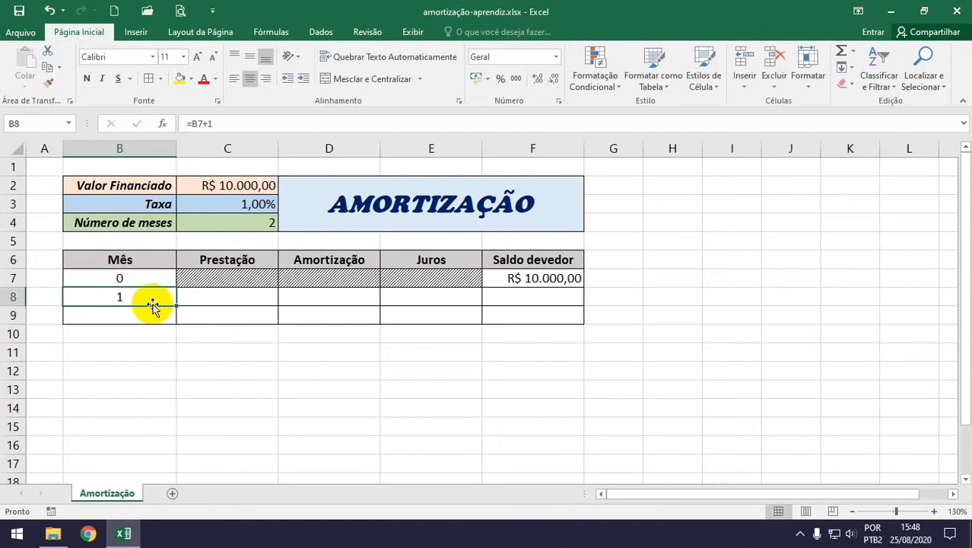
left_click_drag(177, 306, 180, 322)
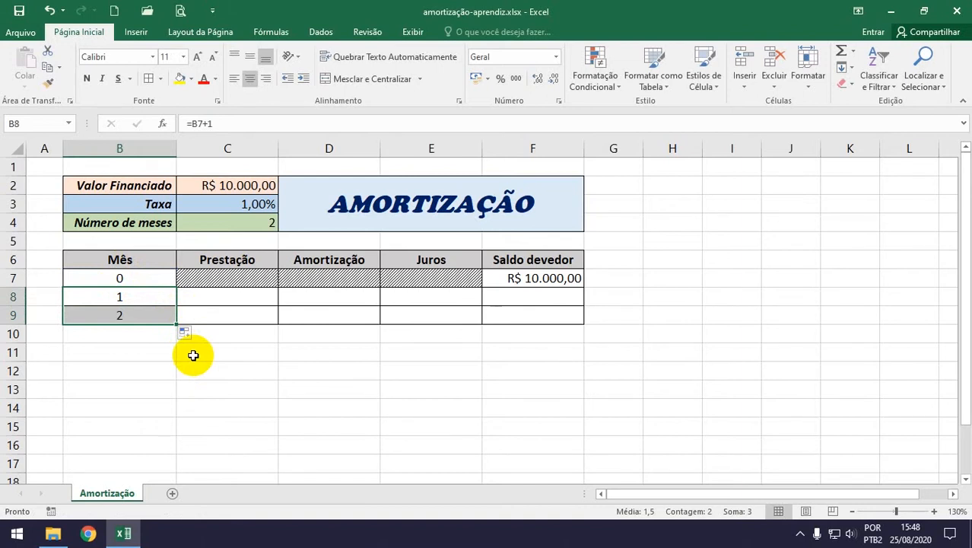
Try extending the Mês formula from B9 down to B15, then undo that fill
left_click_drag(176, 323, 158, 430)
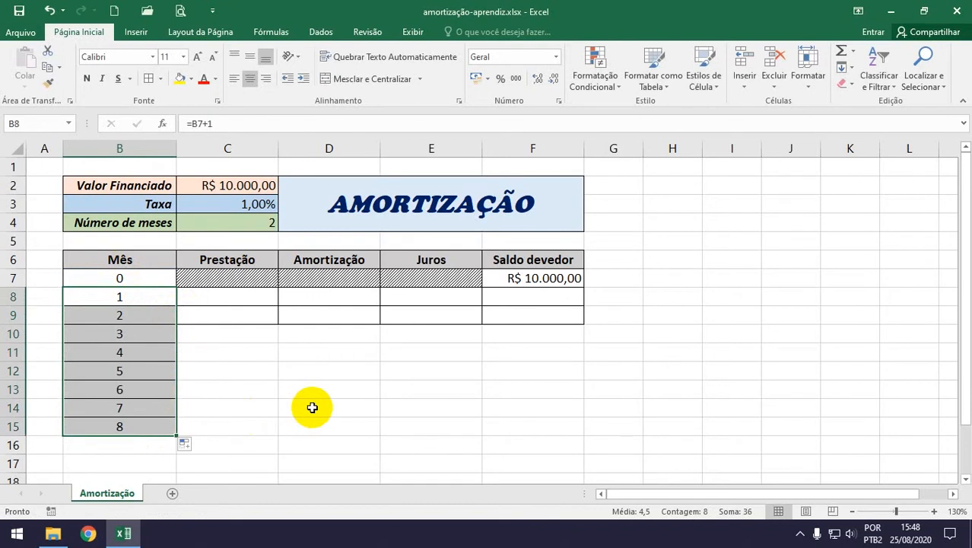
key("ctrl+z")
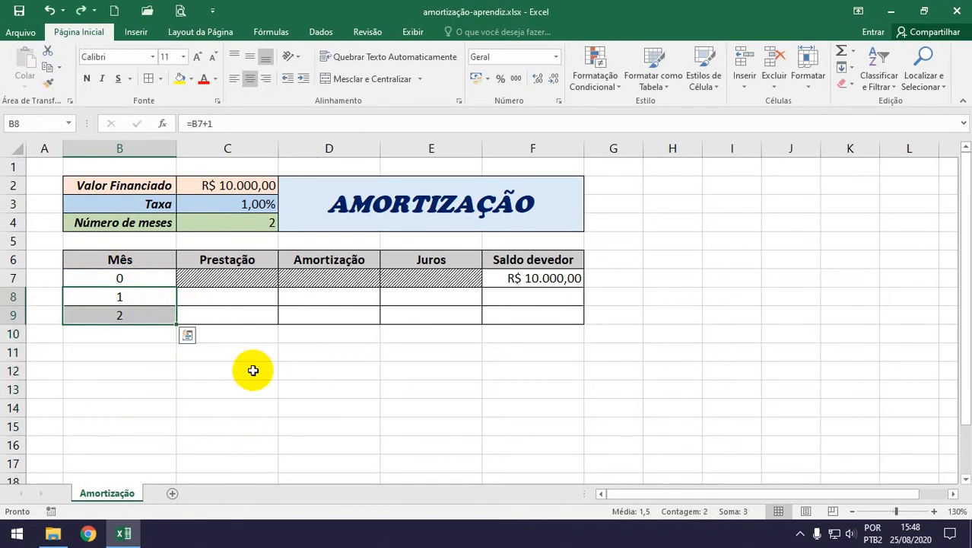
left_click(257, 370)
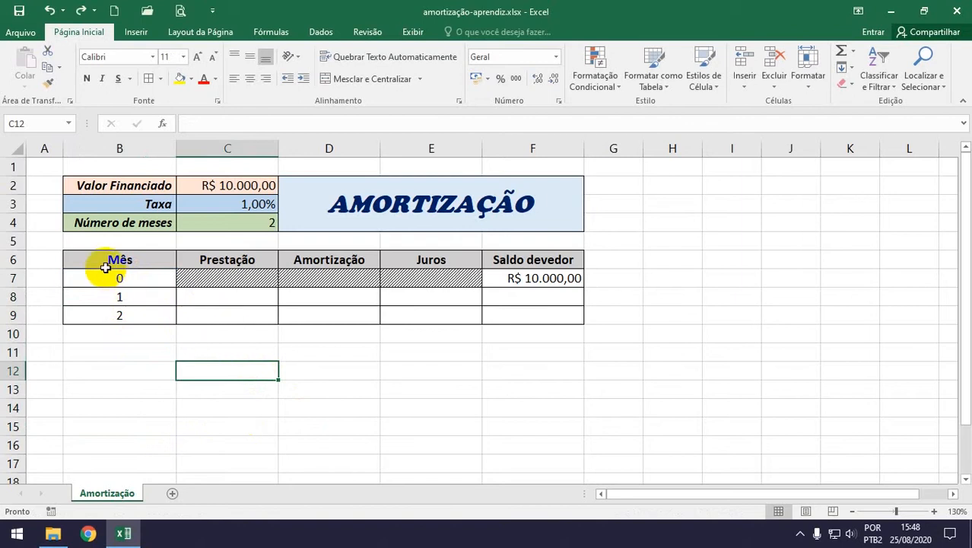
left_click_drag(126, 275, 120, 313)
left_click(327, 354)
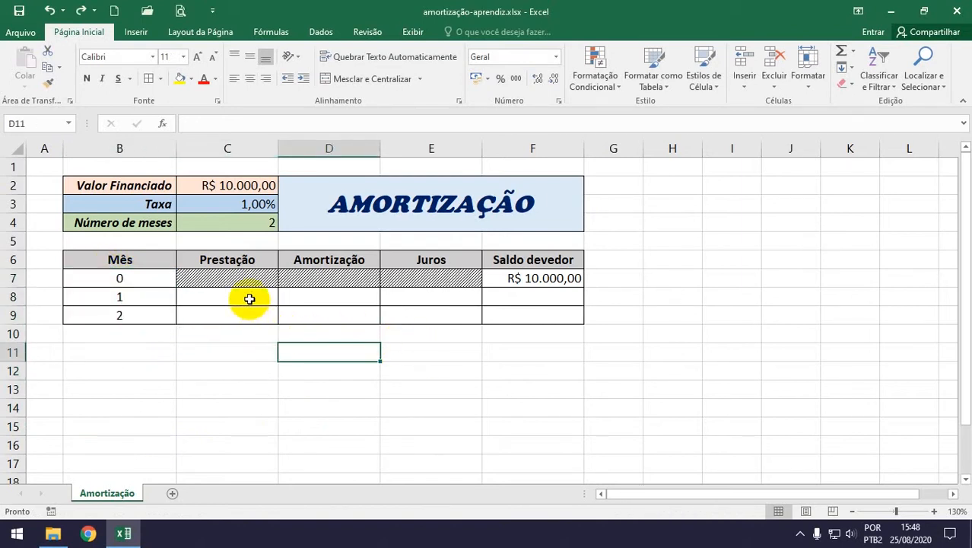
Calculate the month 1 Juros in E8 with the formula =F7*$C$3, keeping the rate reference absolute
left_click(429, 298)
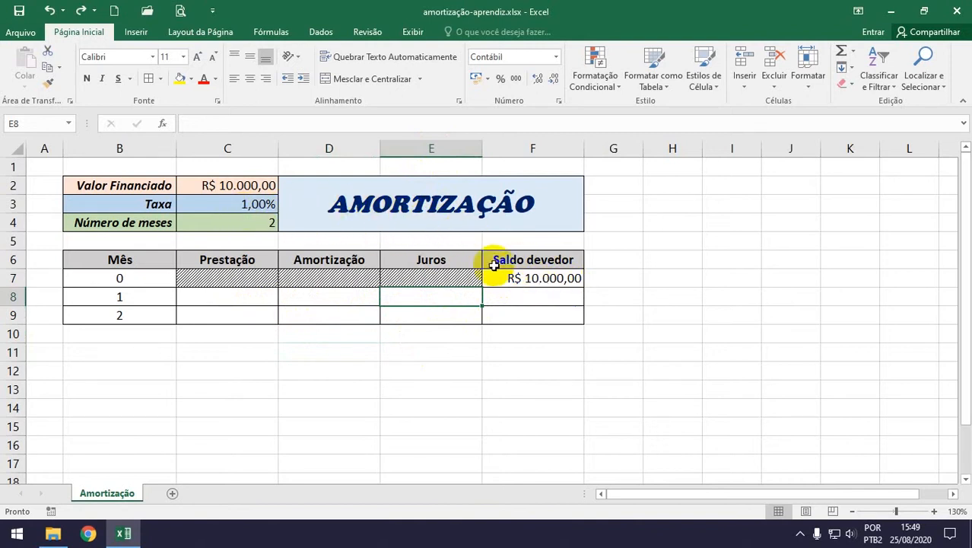
type("=")
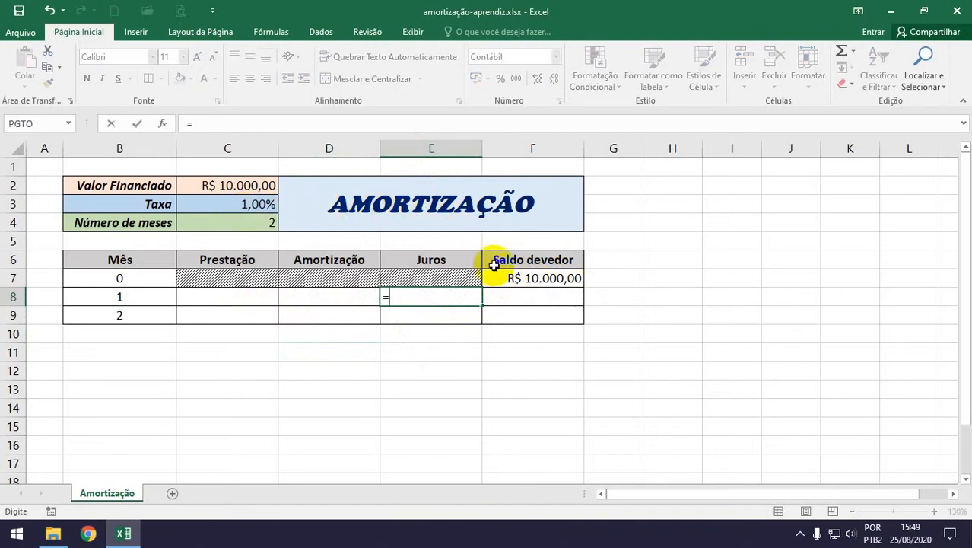
left_click(514, 279)
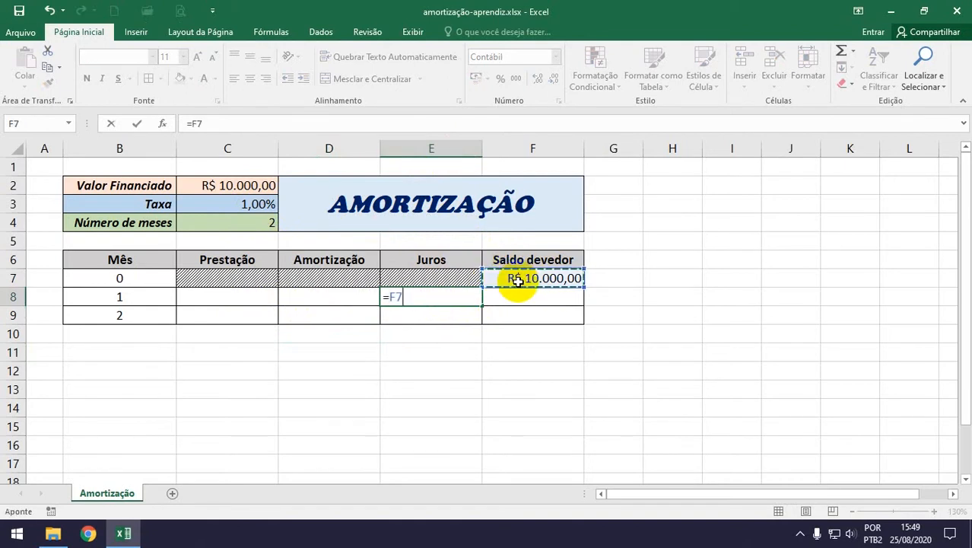
type("*")
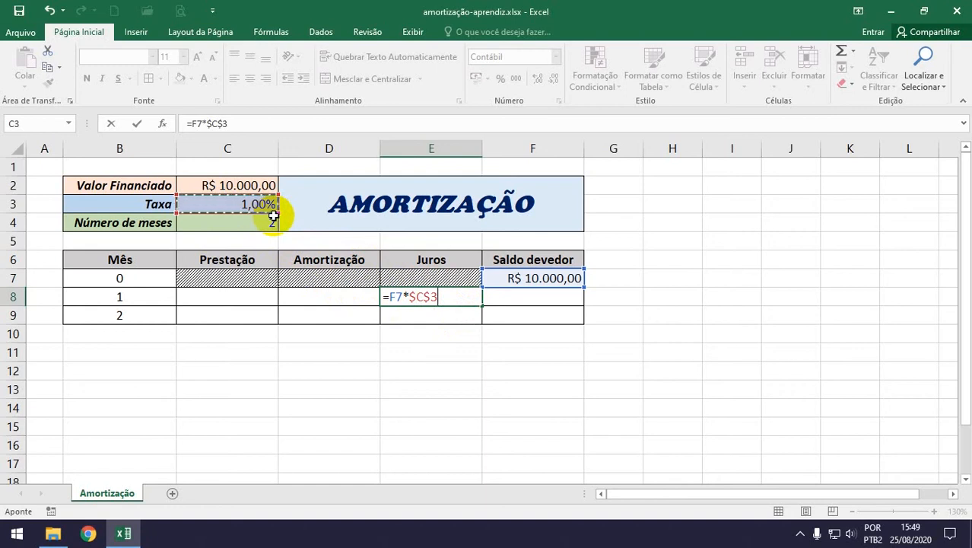
key("Return")
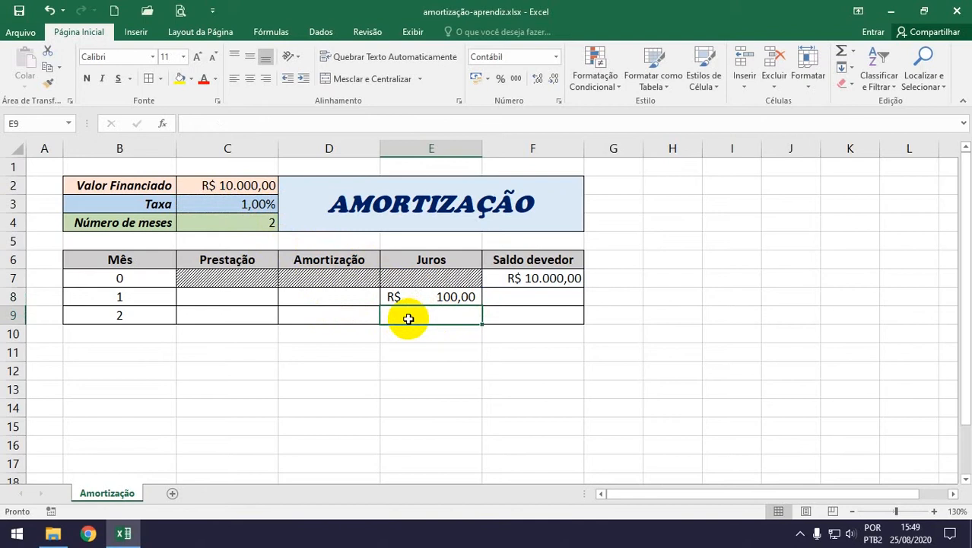
Calculate the month 1 Prestação in C8 with the formula =PGTO($C$3;$C$4;-$C$2)
left_click(254, 296)
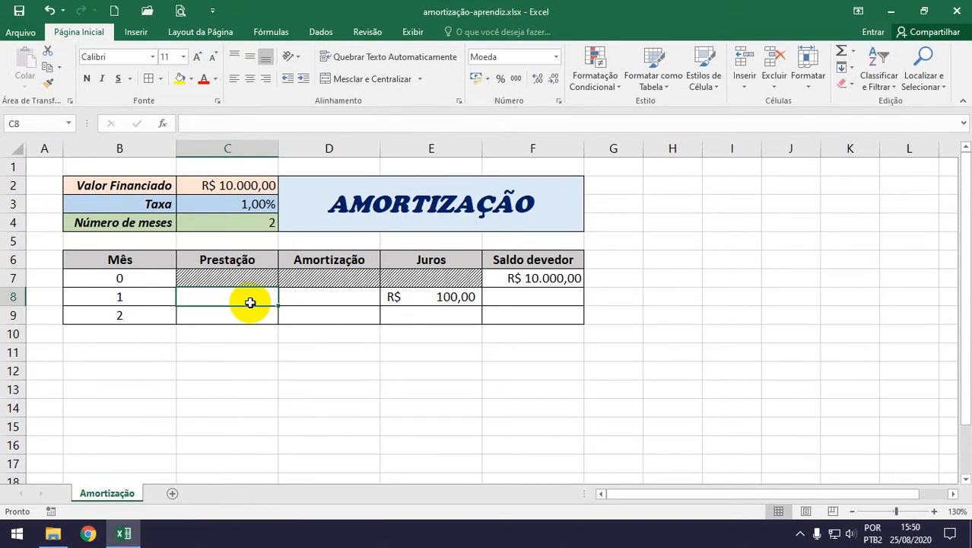
type("=p")
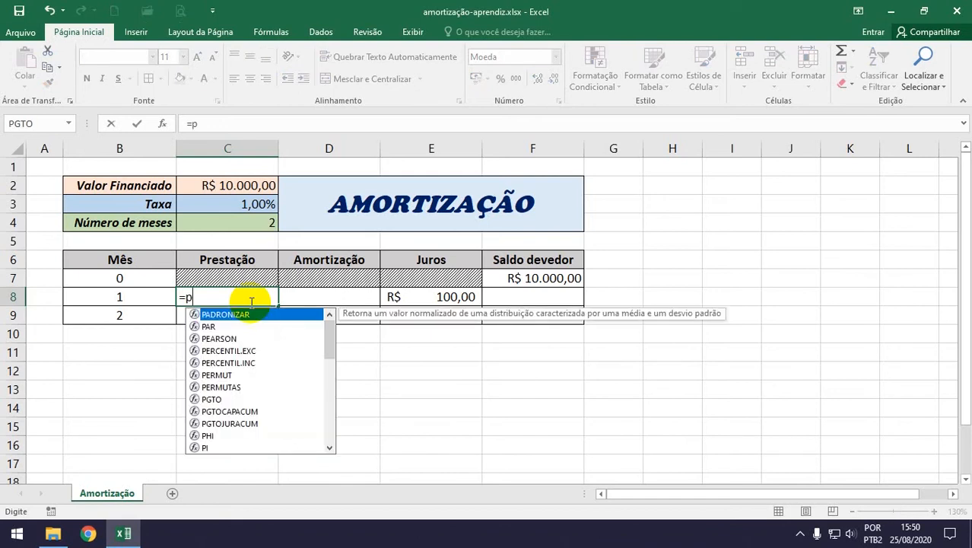
type("gto(")
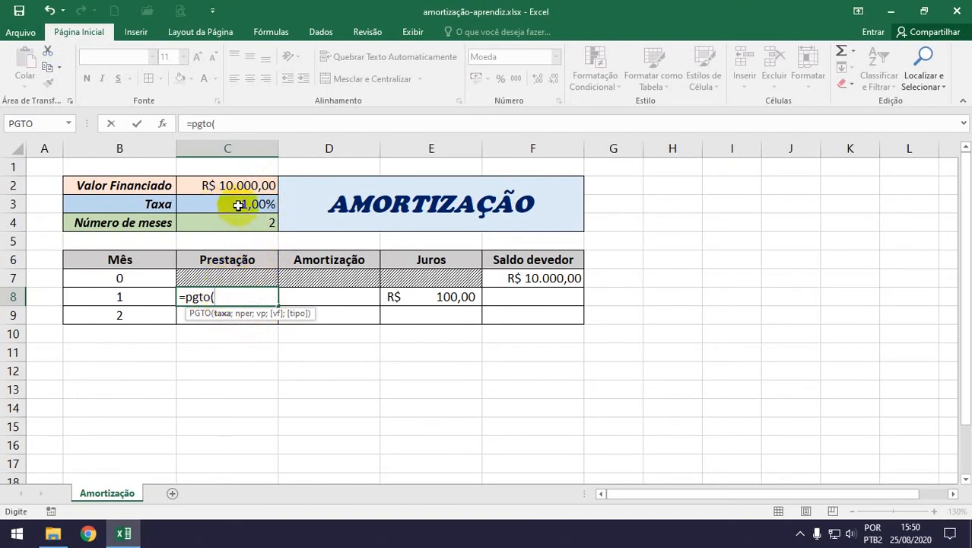
left_click(238, 205)
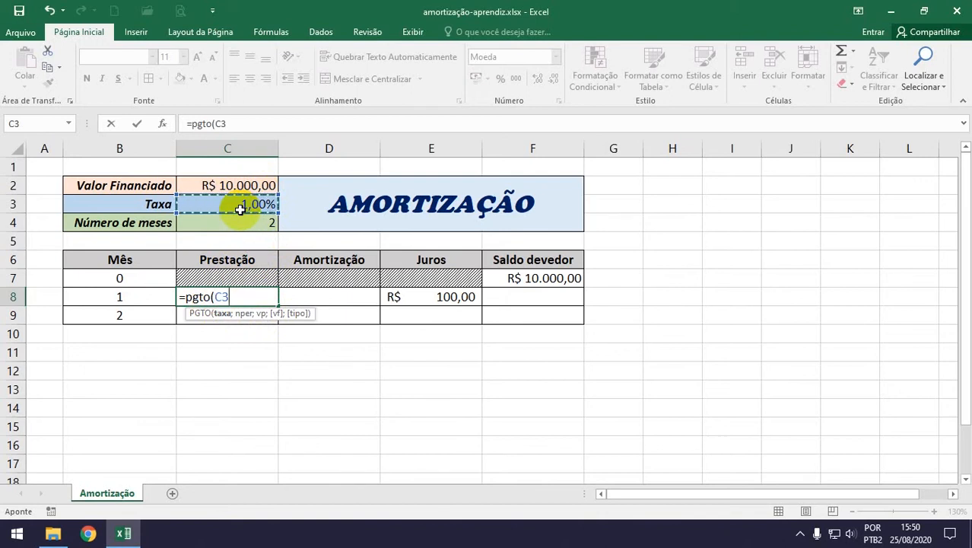
key("F4")
type(";")
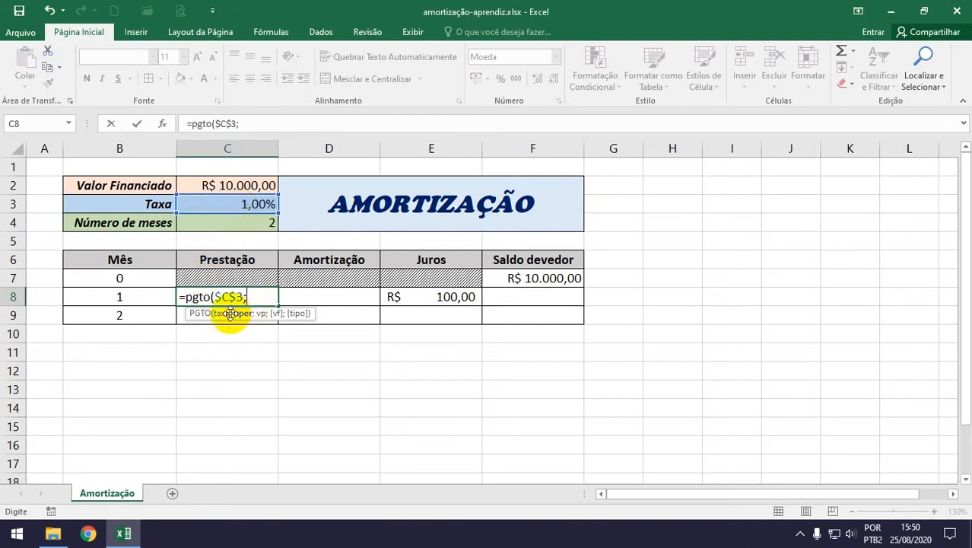
left_click(268, 222)
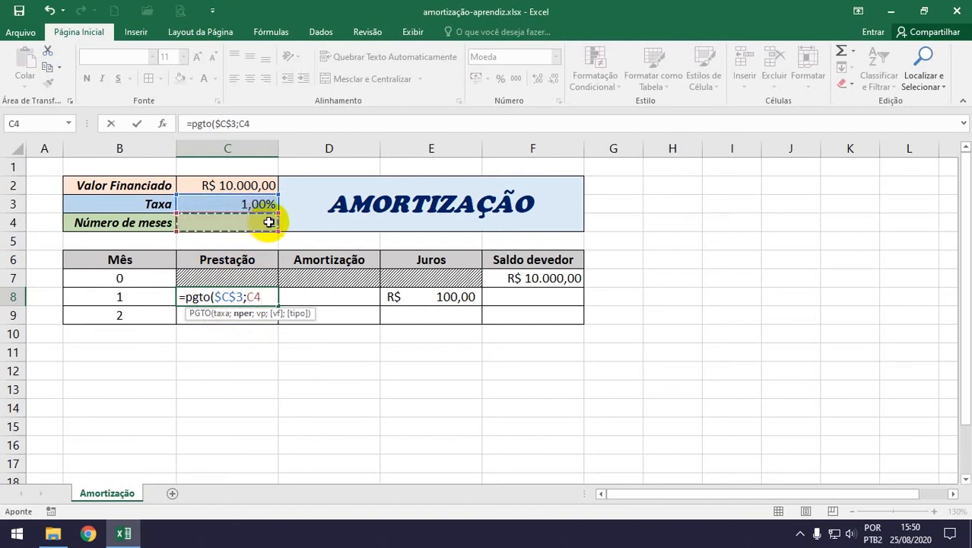
key("F4")
type(";-")
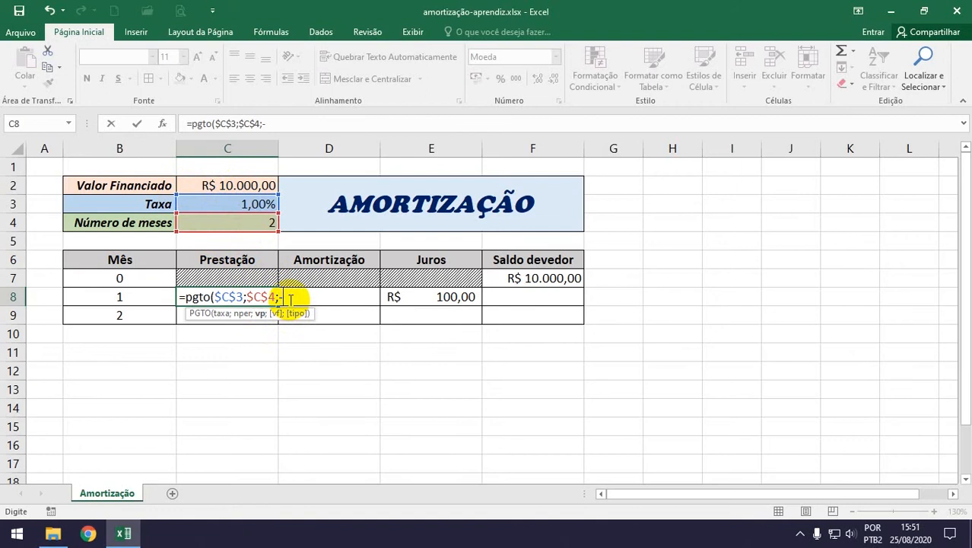
left_click(247, 186)
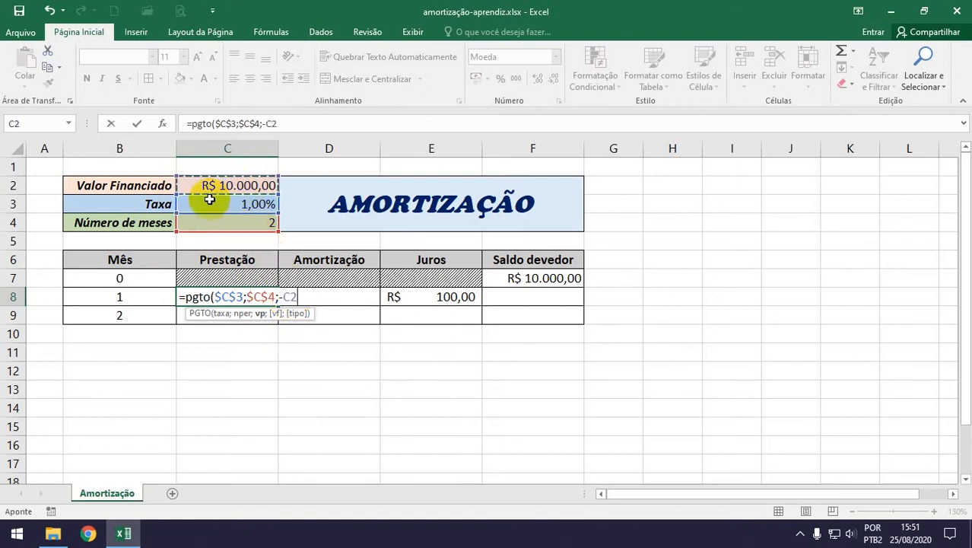
key("F4")
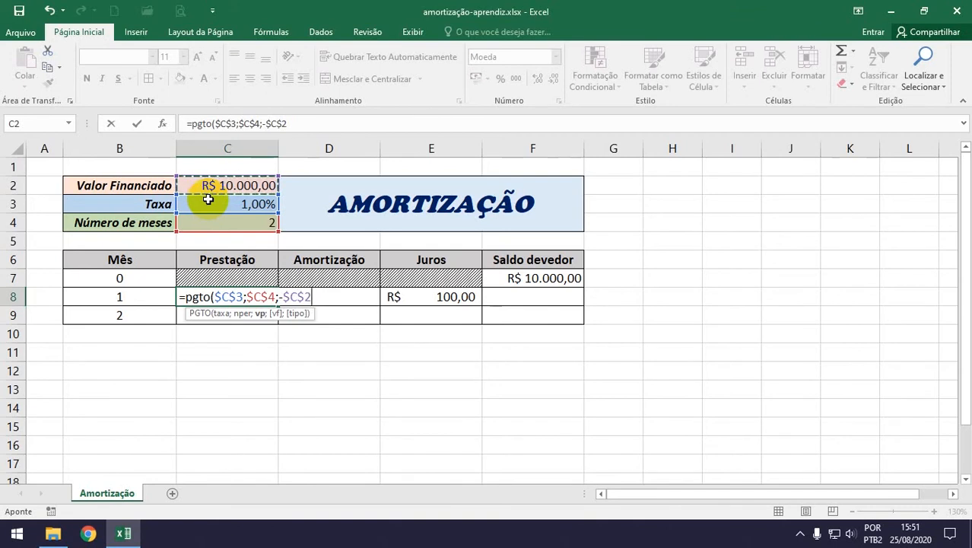
type(")")
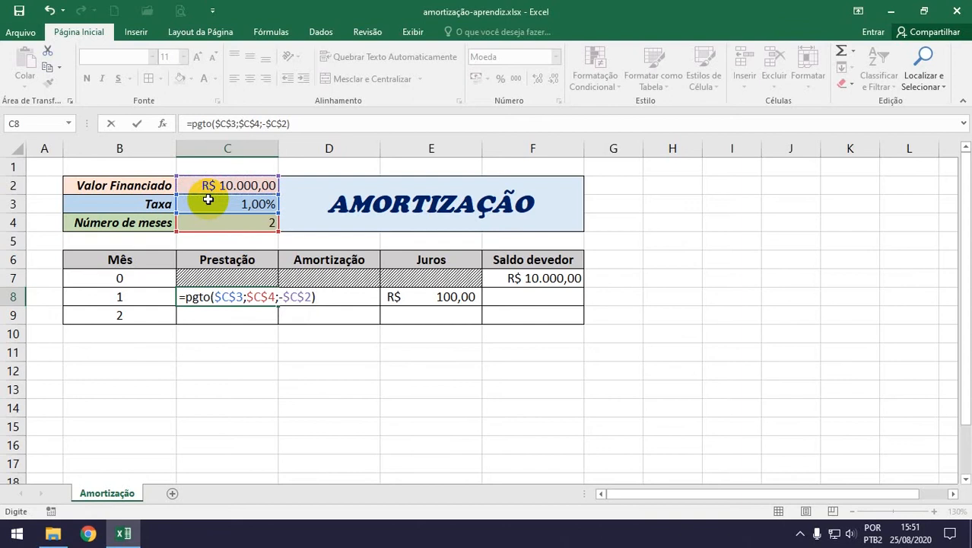
key("Return")
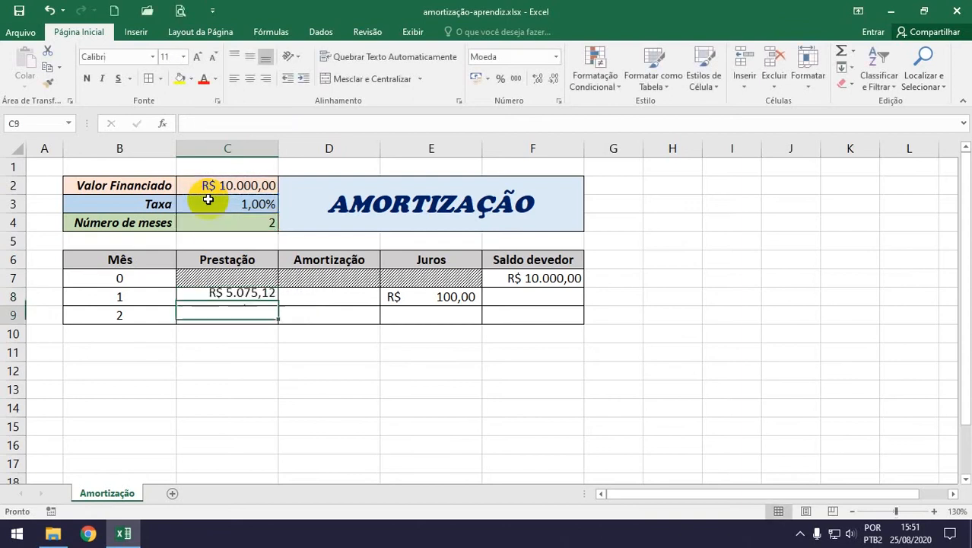
Copy the Prestação formula from C8 down to month 2 in C9
left_click(221, 297)
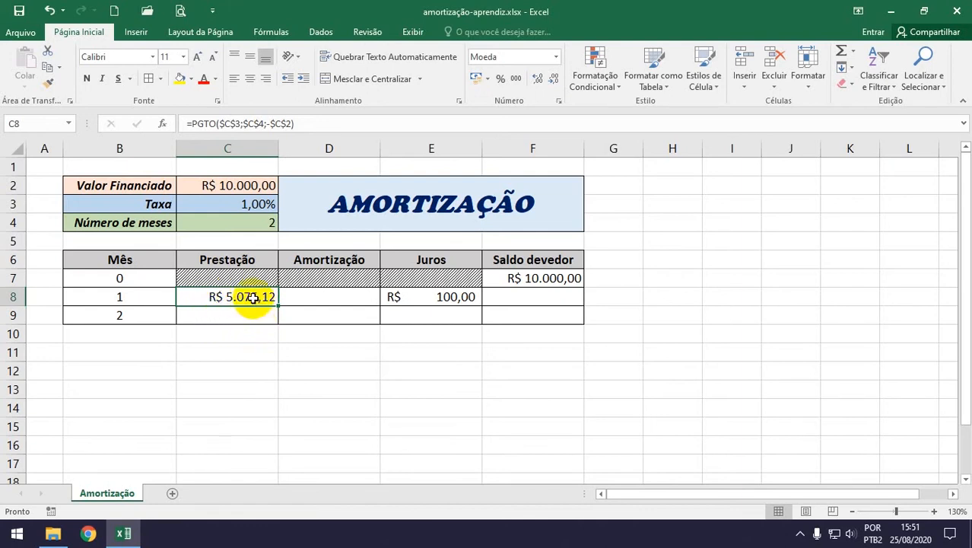
double_click(251, 297)
key("Escape")
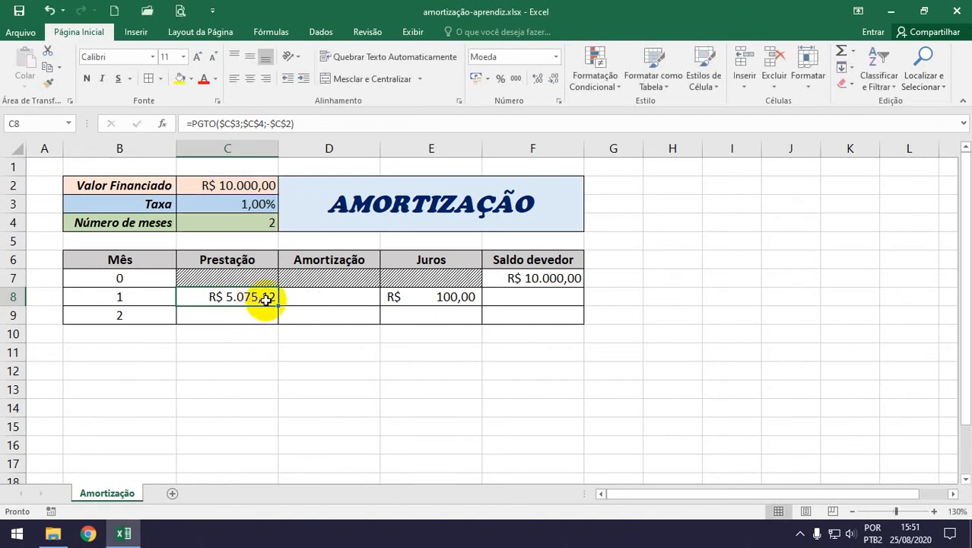
left_click_drag(280, 307, 280, 340)
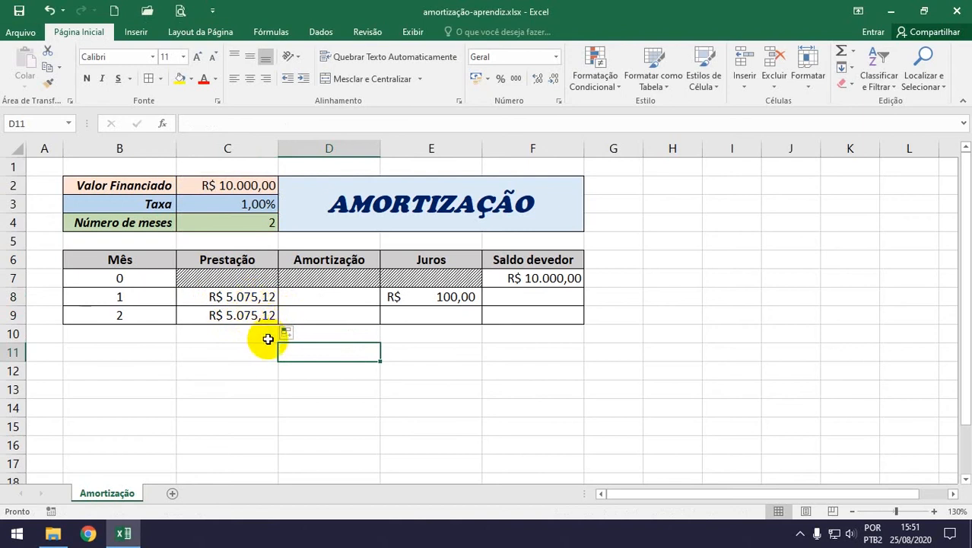
Calculate the month 1 Amortização in D8 as Prestação minus Juros with the formula =C8-E8
left_click(316, 299)
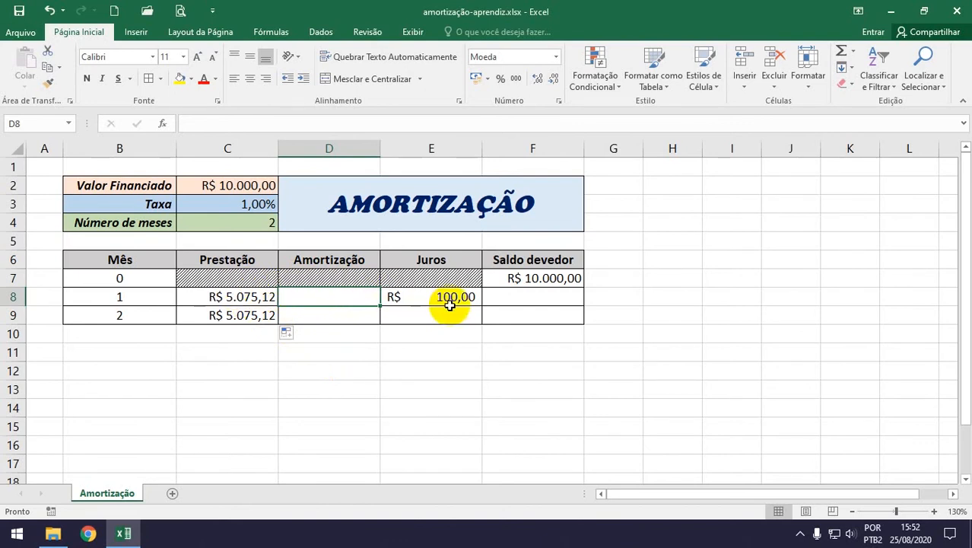
type("=")
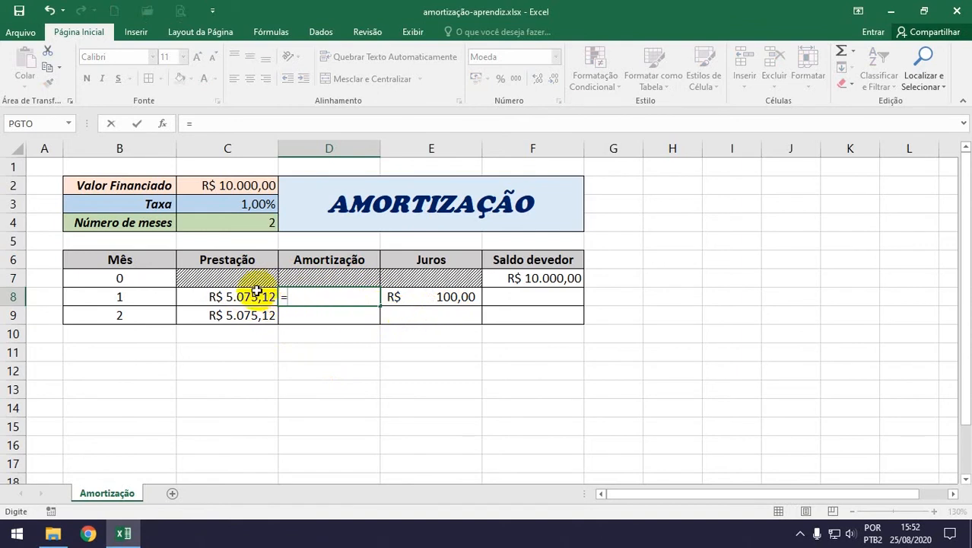
left_click(253, 297)
type("-")
left_click(438, 296)
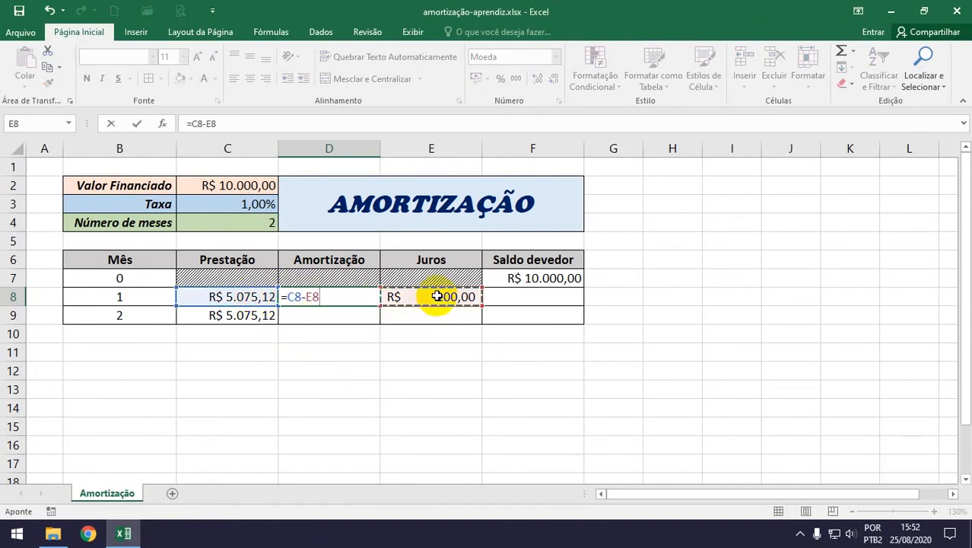
key("Return")
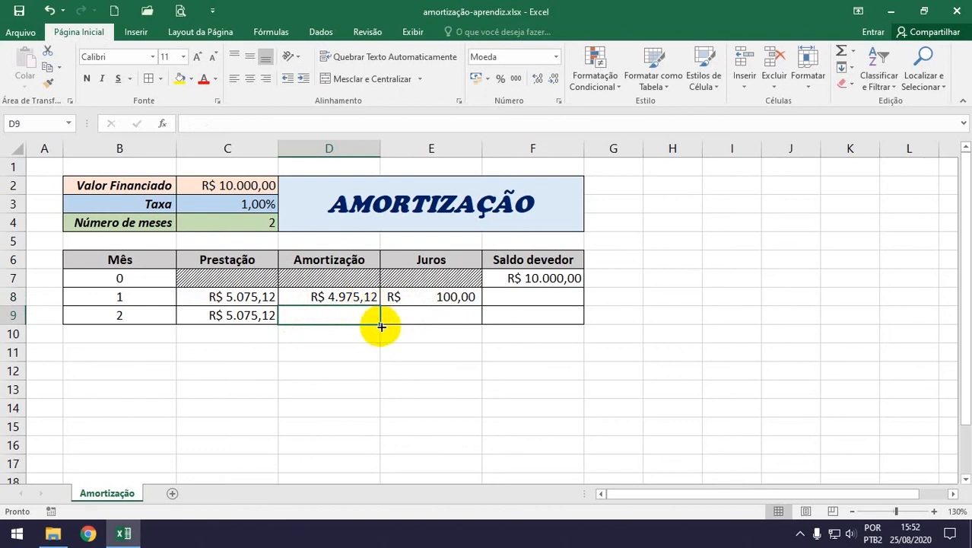
Calculate the month 1 Saldo devedor in F8 by subtracting the Amortização from the previous balance with =F7-D8
left_click(506, 296)
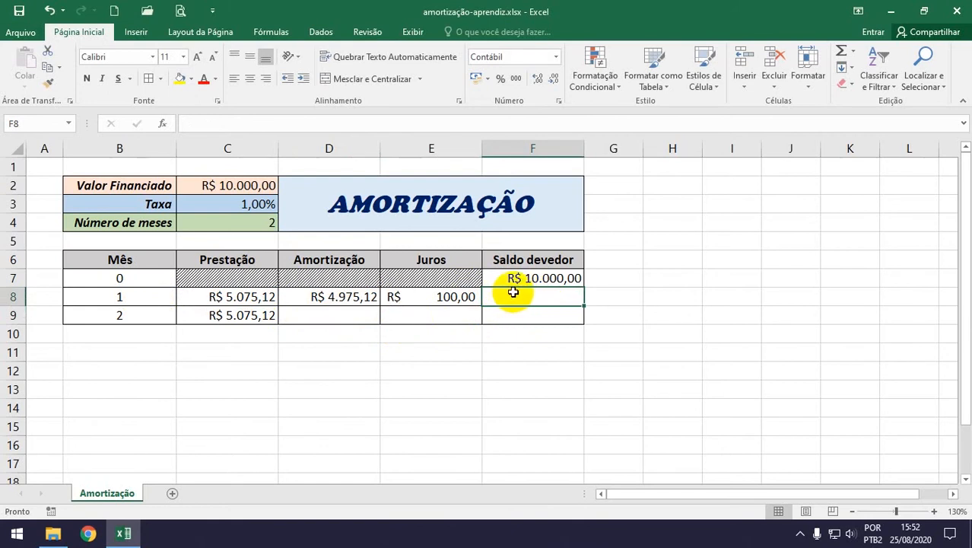
type("=")
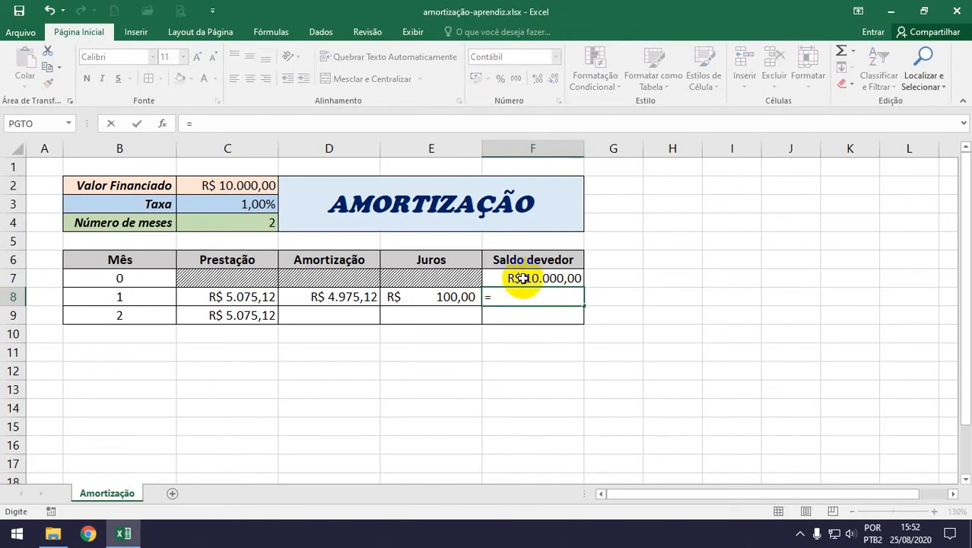
left_click(531, 280)
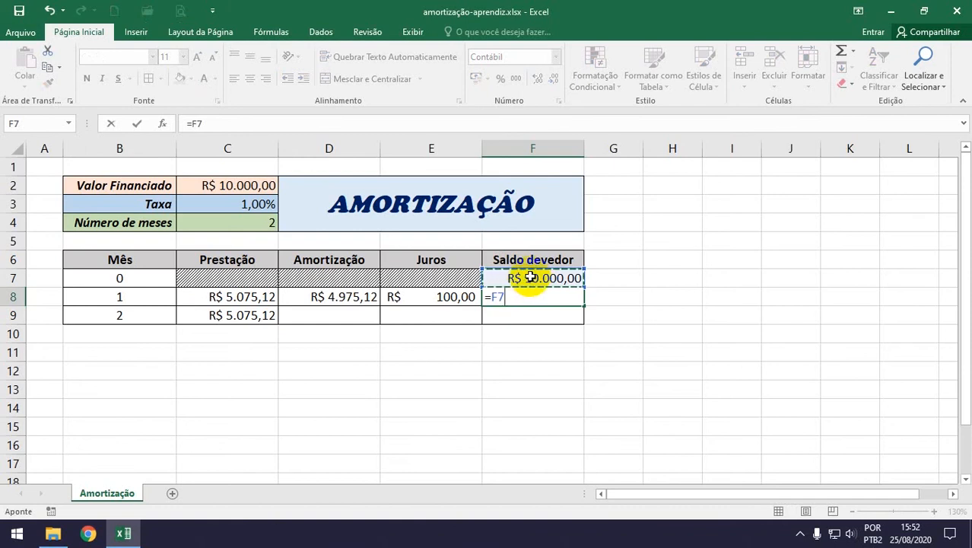
type("-")
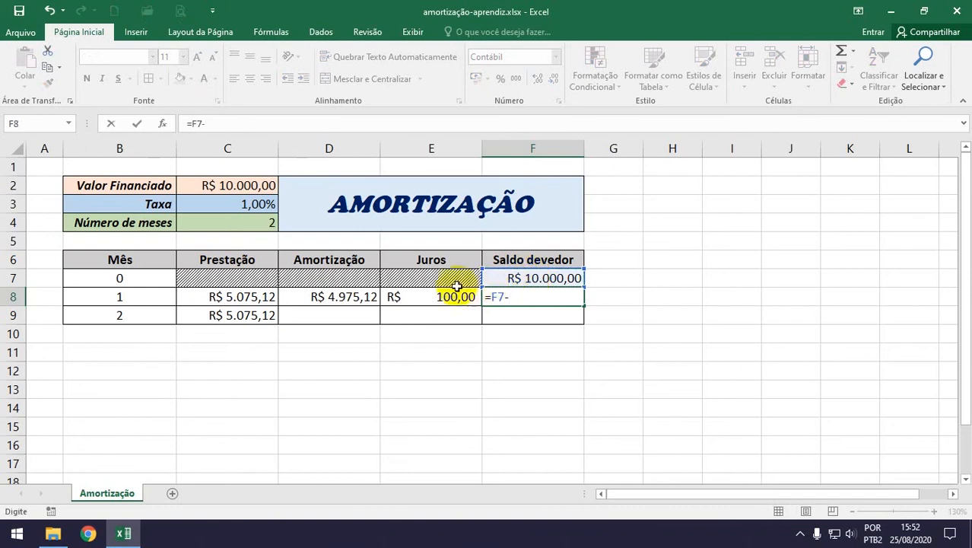
left_click(360, 297)
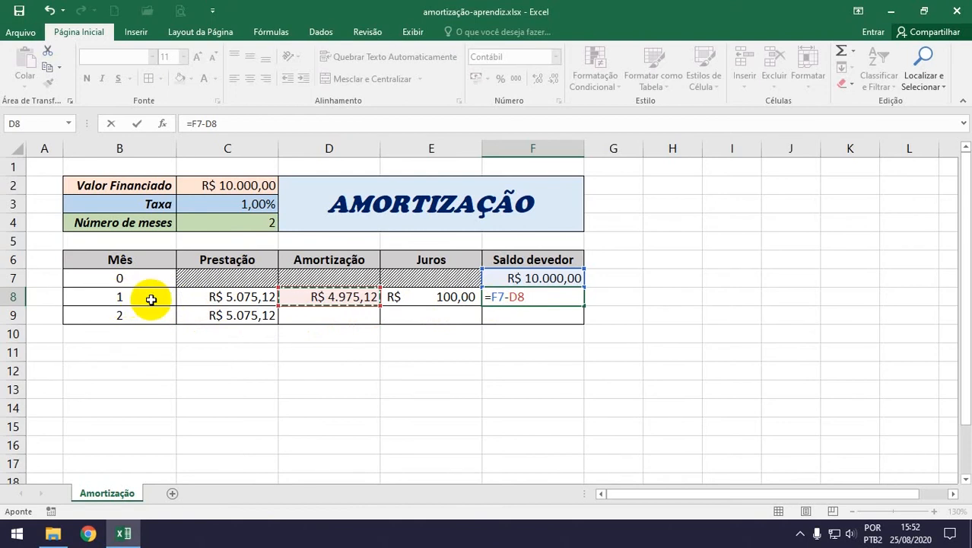
key("Return")
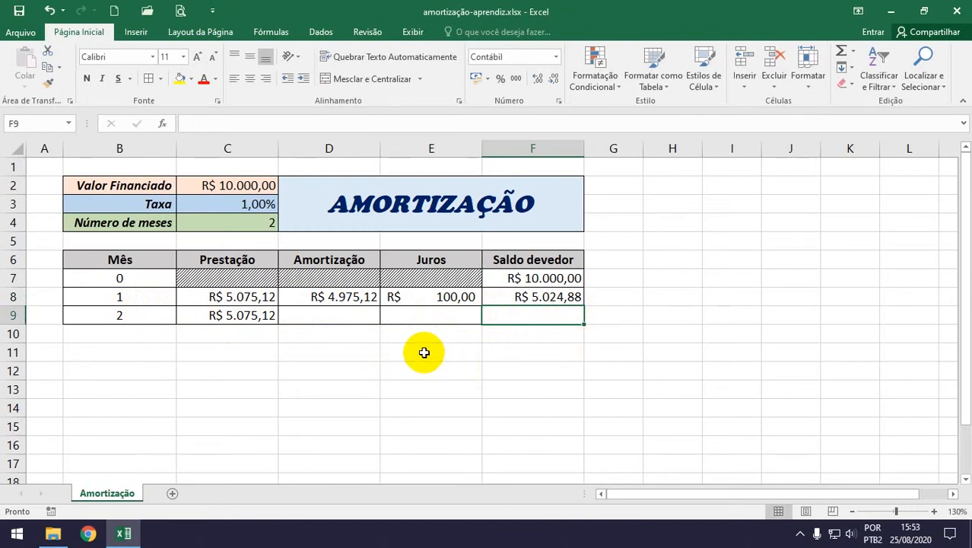
Copy the Juros formula from E8 down to month 2 in E9 and check the references in the copy
left_click(429, 298)
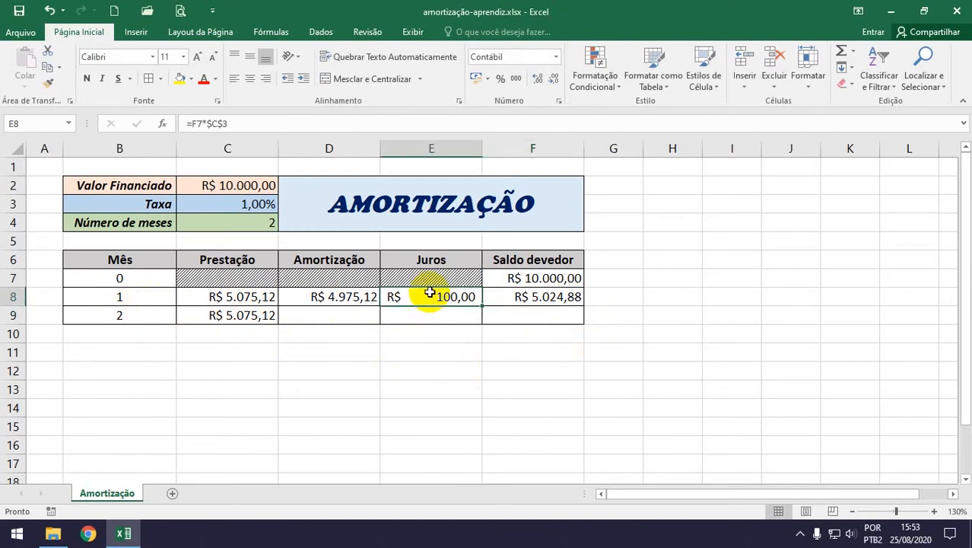
double_click(430, 297)
key("Escape")
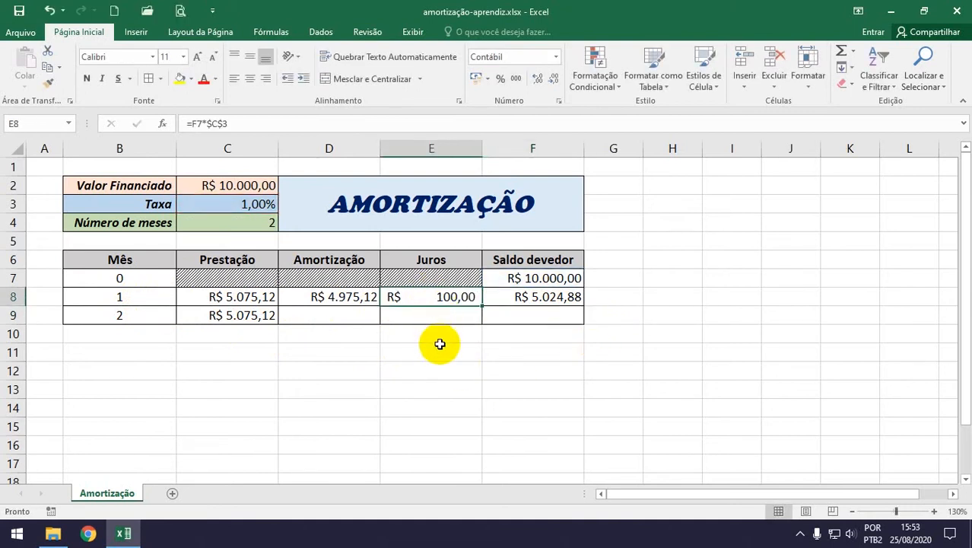
double_click(441, 298)
key("Escape")
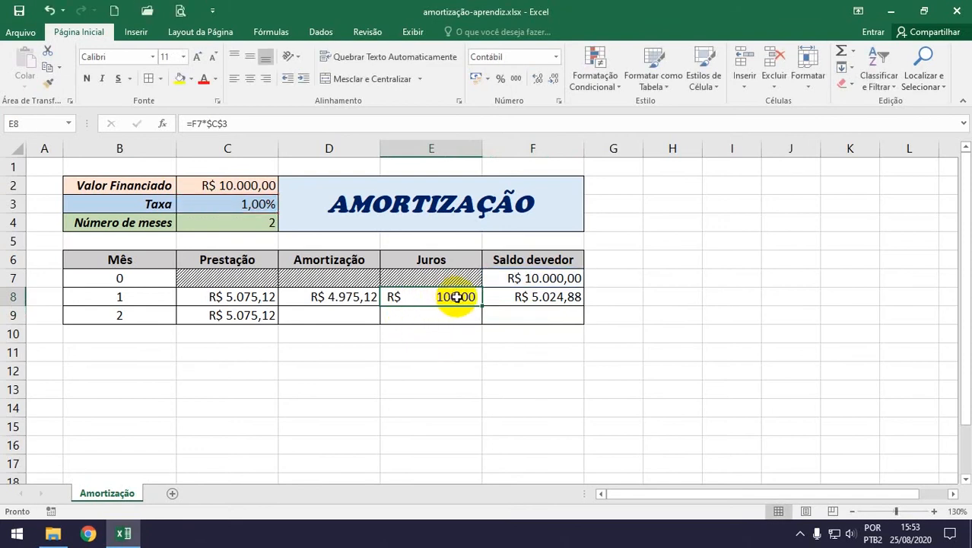
left_click_drag(485, 306, 486, 335)
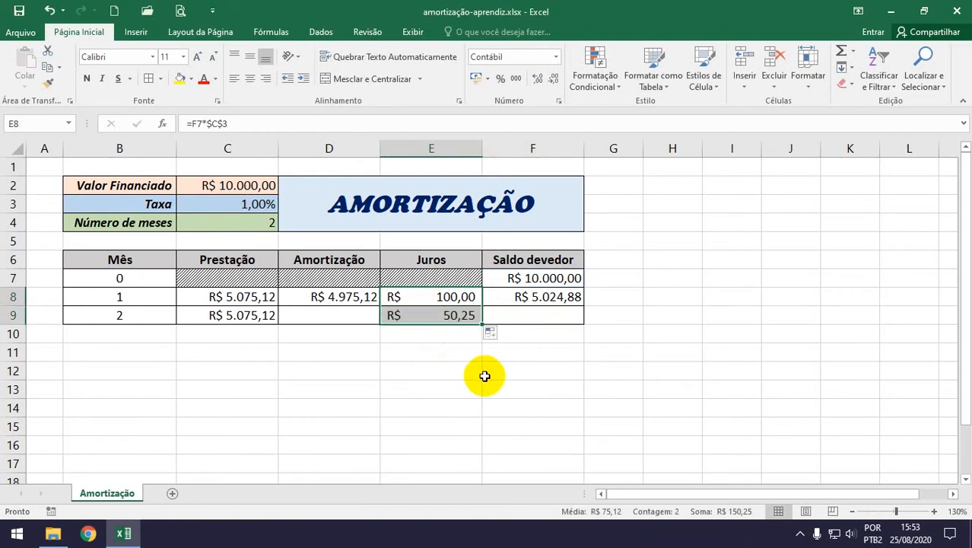
left_click(458, 315)
double_click(452, 315)
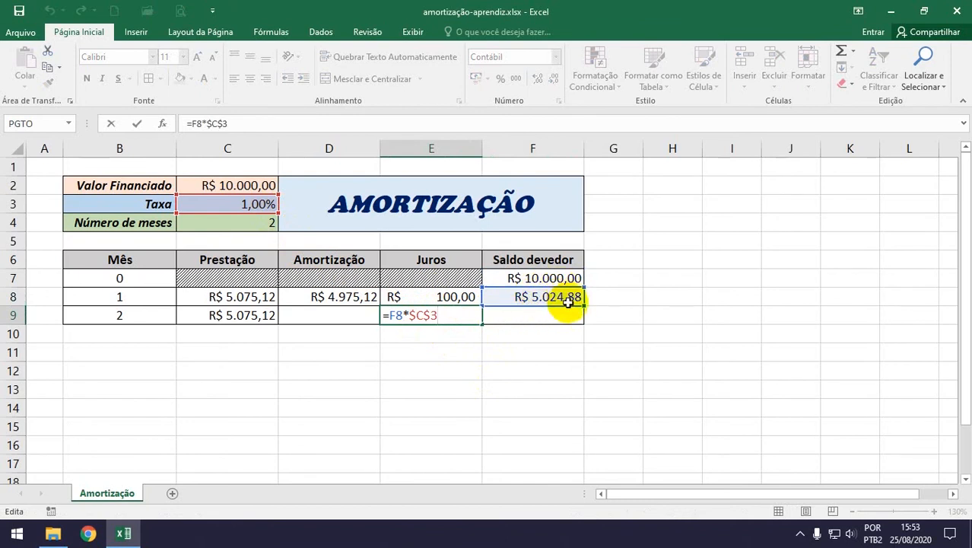
key("ctrl+Return")
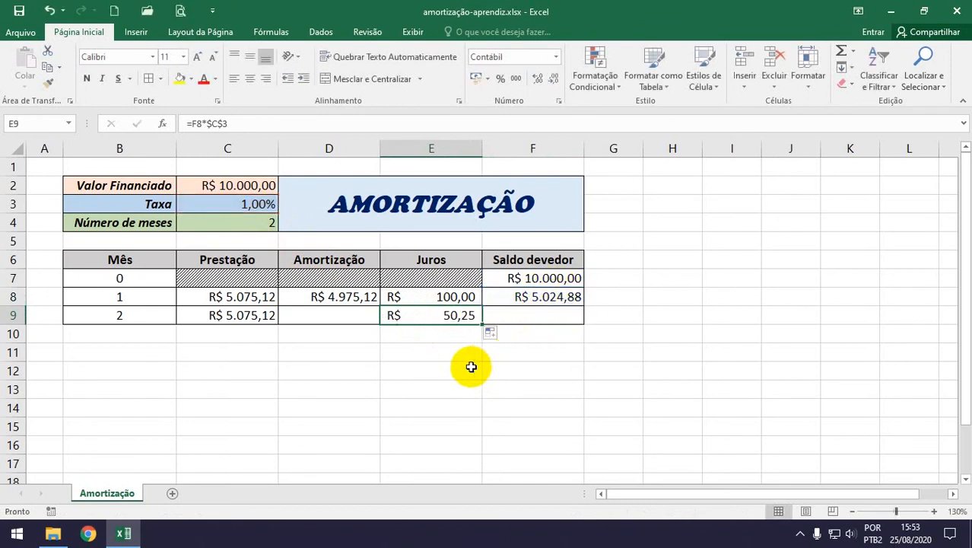
Copy the Amortização formula from D8 down to month 2 in D9
left_click(341, 296)
left_click_drag(380, 305, 385, 356)
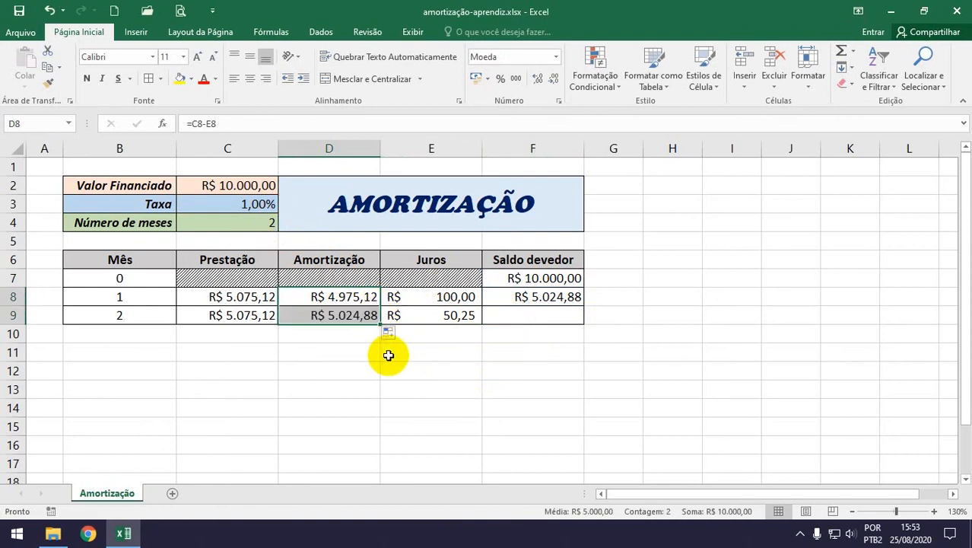
left_click(388, 355)
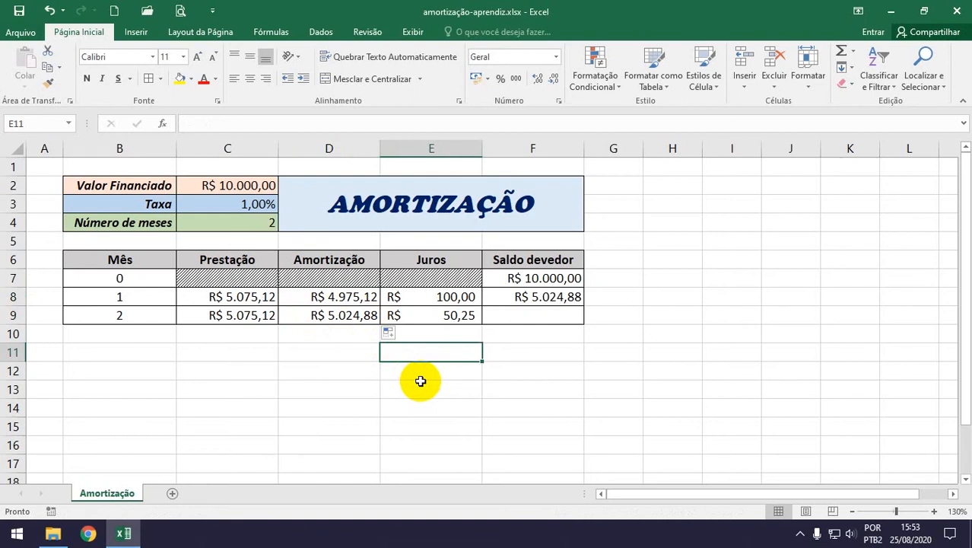
Copy the Saldo devedor formula from F8 down to month 2 in F9 and check the copied cell
left_click(563, 298)
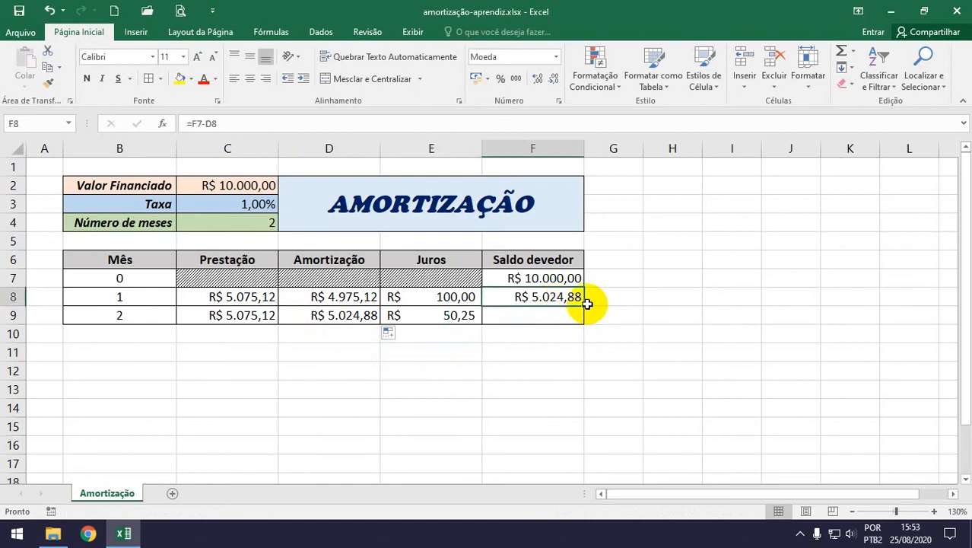
left_click_drag(585, 305, 560, 322)
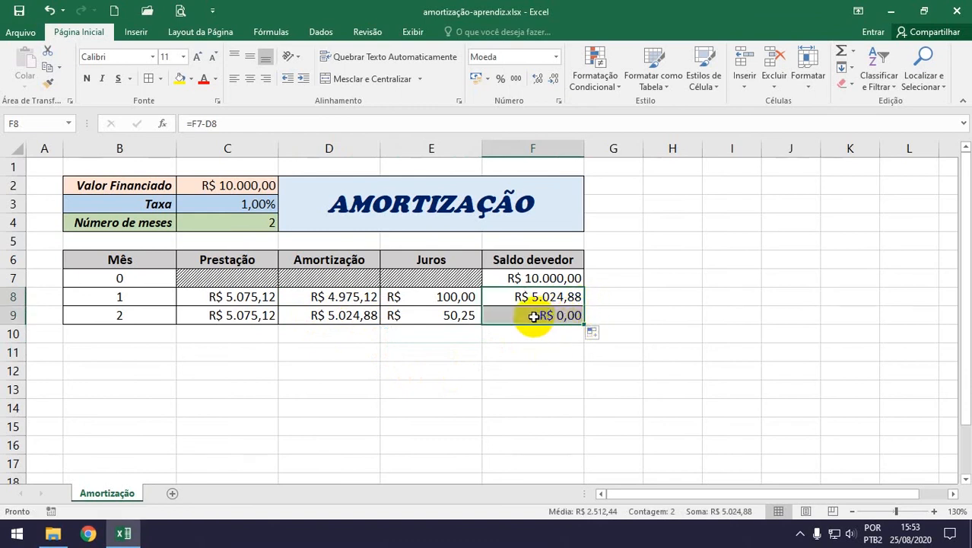
left_click(535, 316)
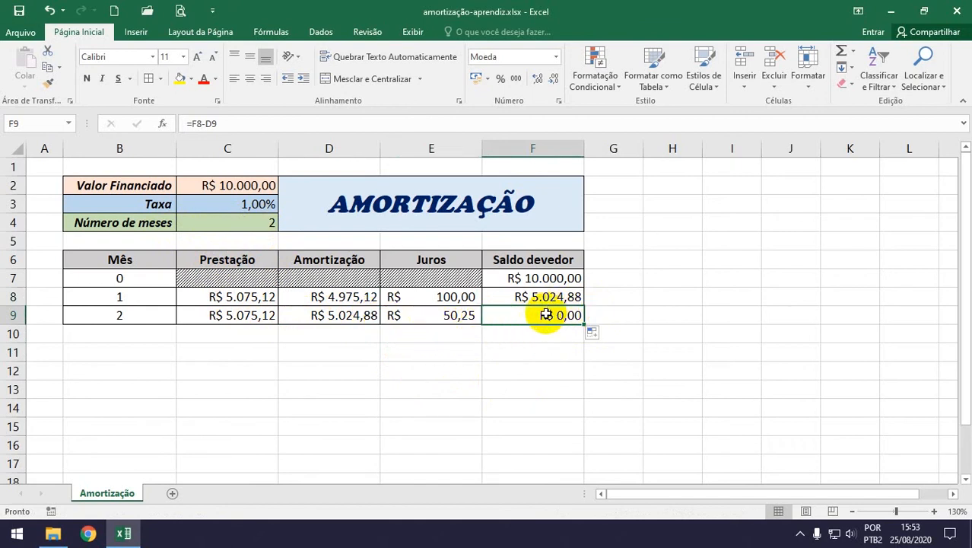
left_click(532, 367)
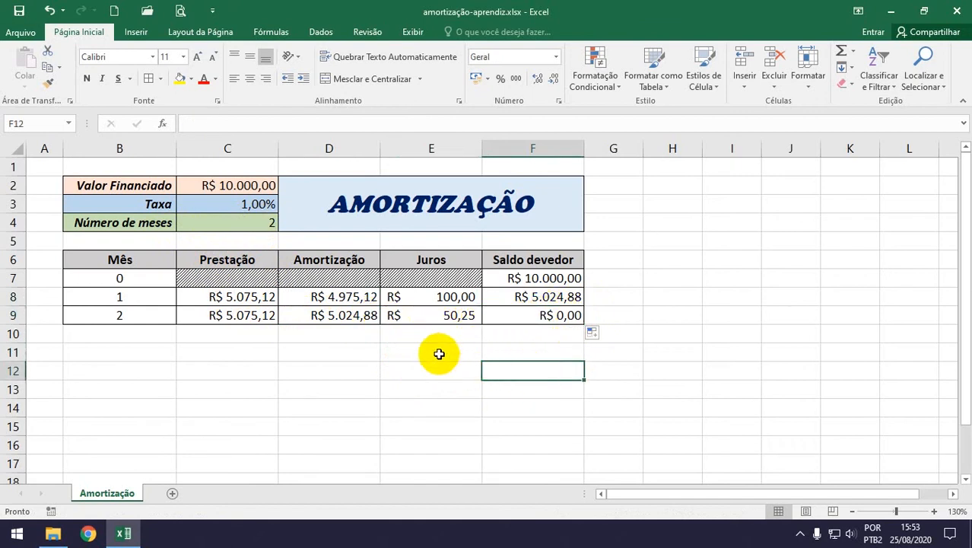
Examine the Prestação values for both months and the month 2 Amortização, Juros and Saldo devedor
left_click(227, 300)
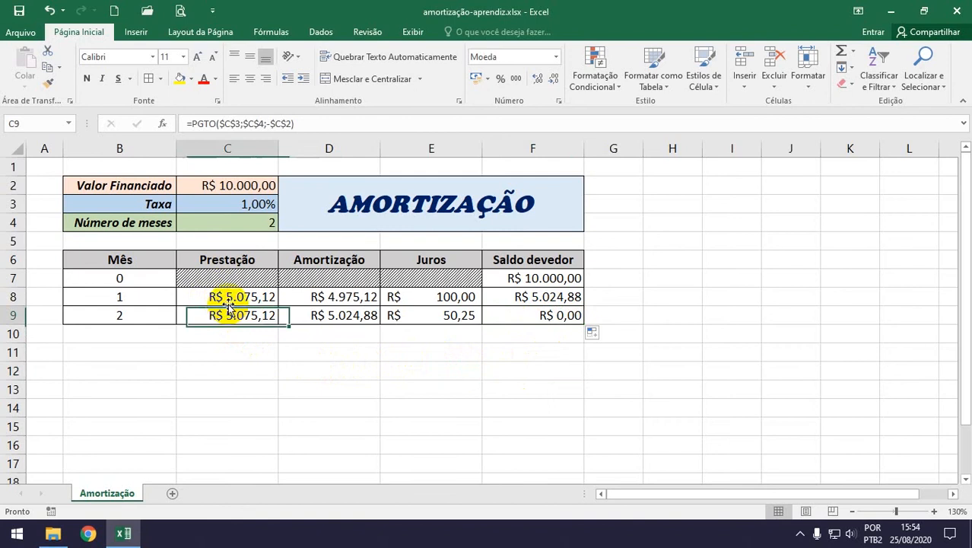
left_click(228, 318)
left_click(232, 299)
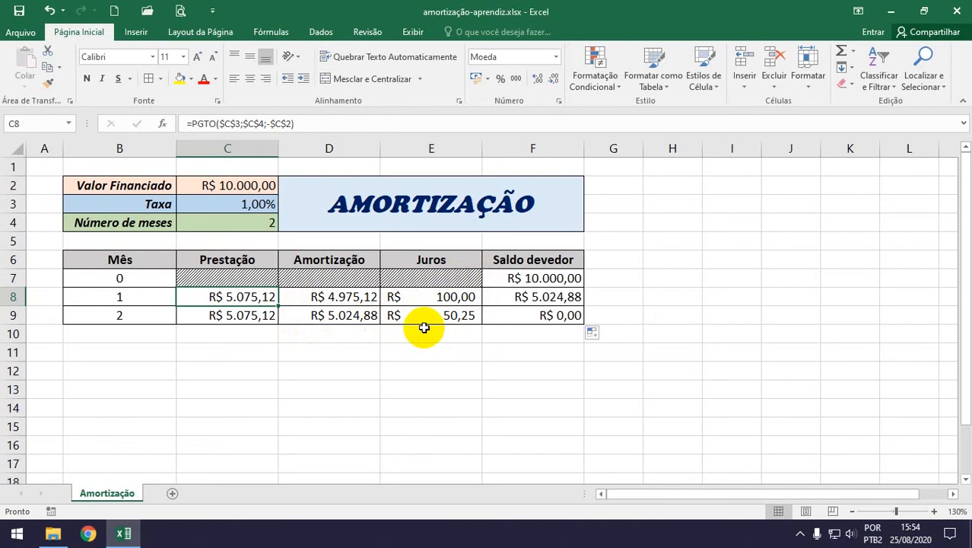
left_click(357, 317)
left_click(417, 312)
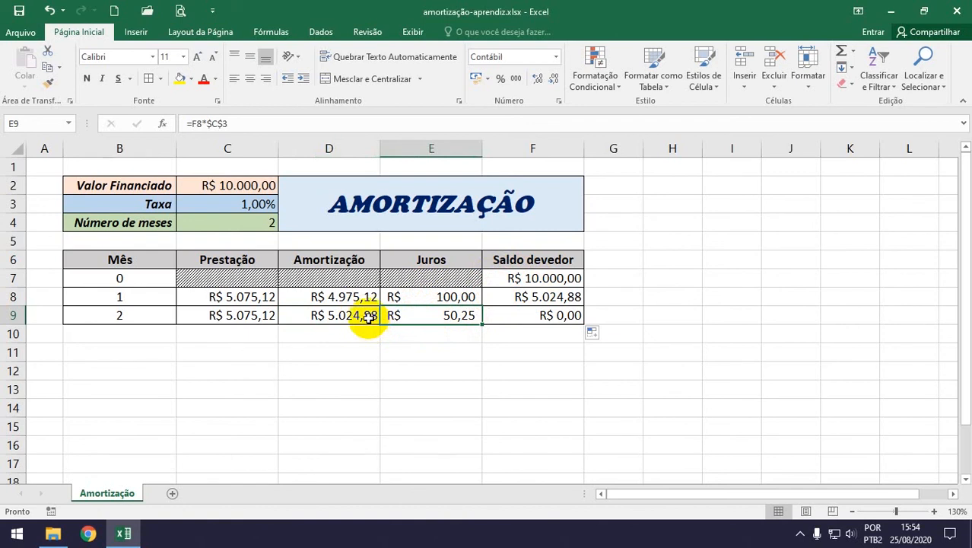
left_click(419, 350)
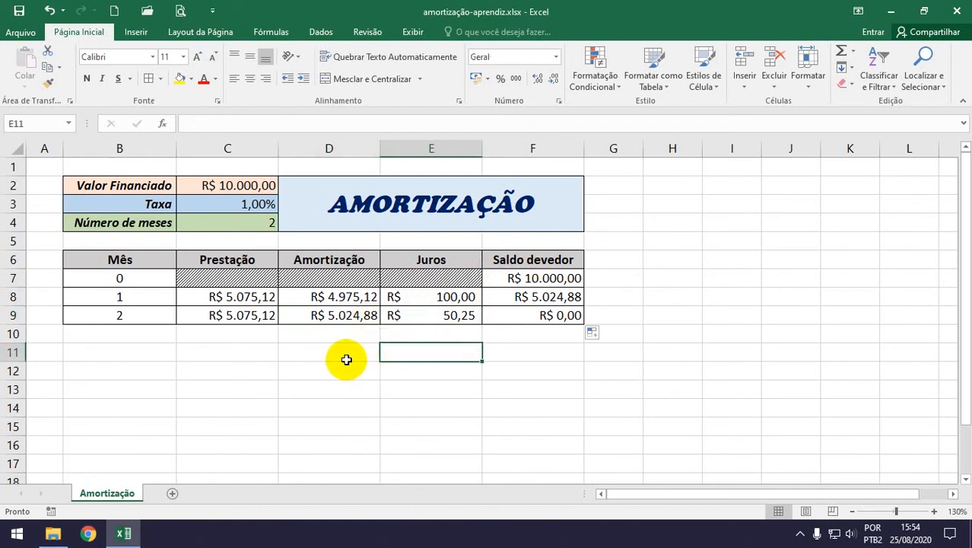
left_click(563, 316)
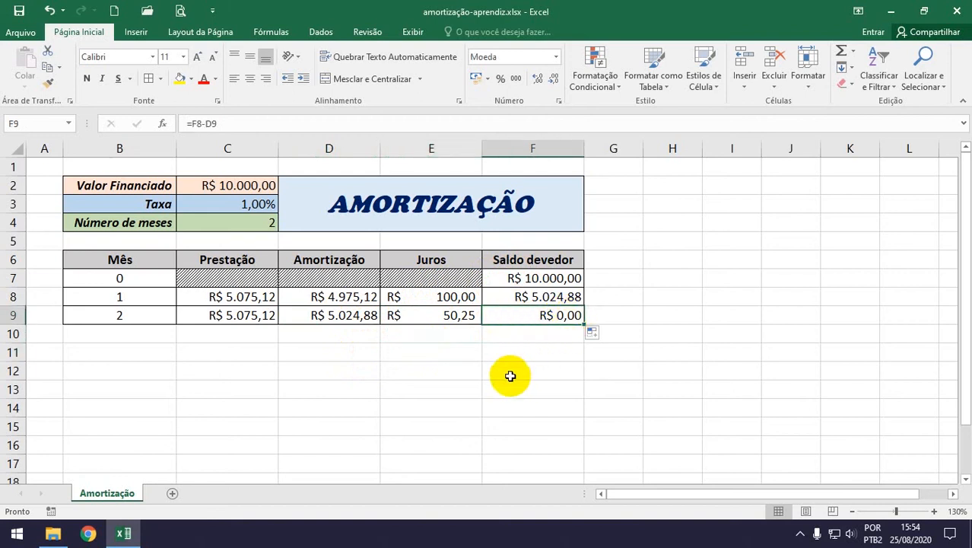
left_click(462, 367)
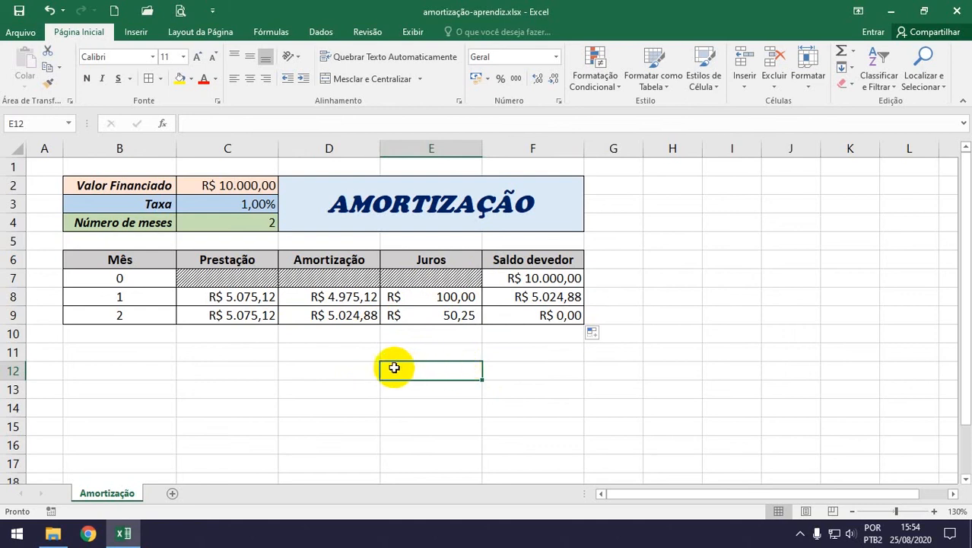
Set Número de meses in C4 to 3 and extend the month 2 row B9:F9 down to row 10
left_click(226, 223)
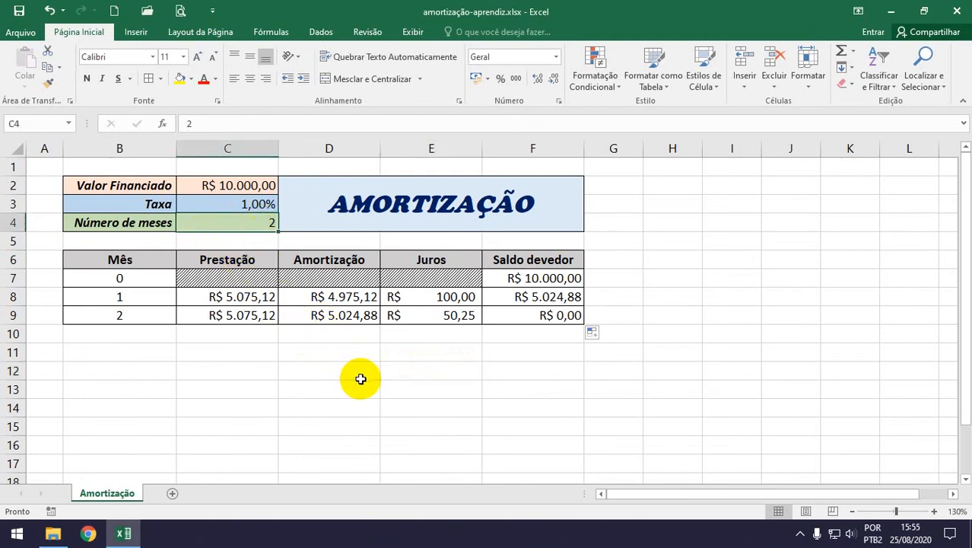
type("3")
key("Return")
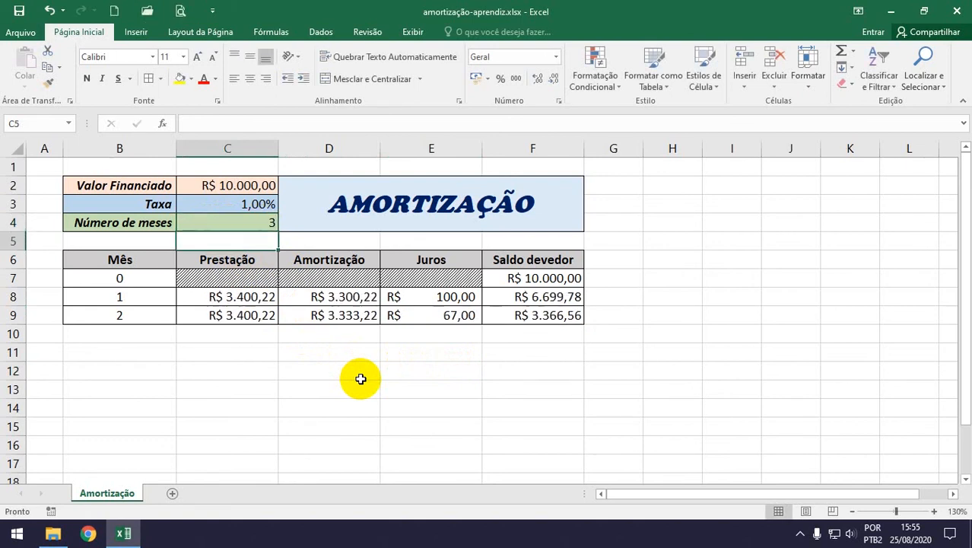
left_click_drag(148, 320, 586, 339)
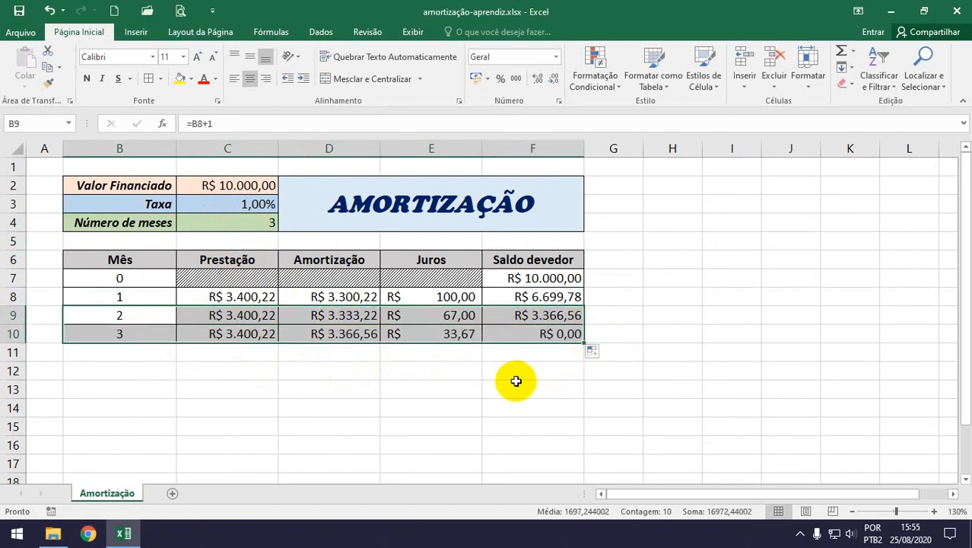
left_click(517, 384)
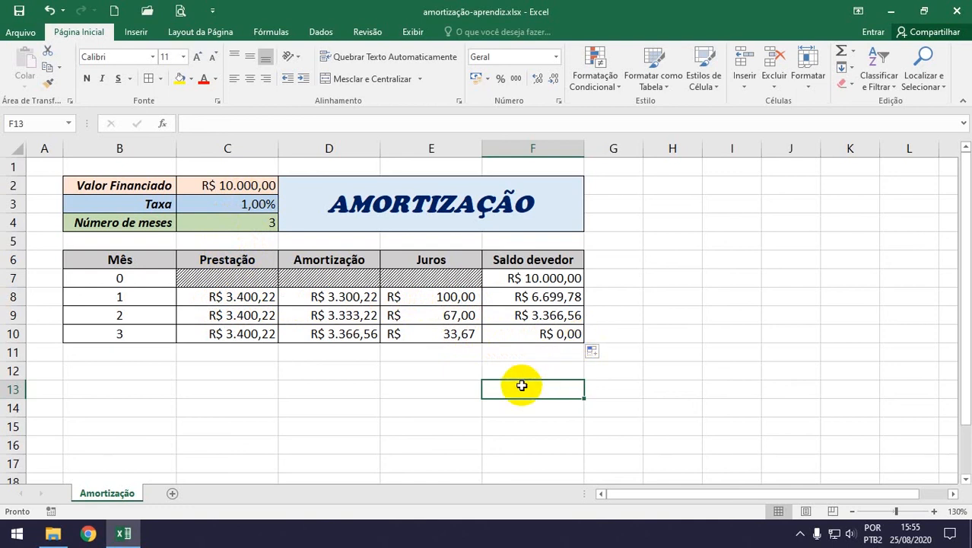
Set Número de meses in C4 to 5 and extend the month 3 row B10:F10 down to row 12
left_click(264, 223)
type("5")
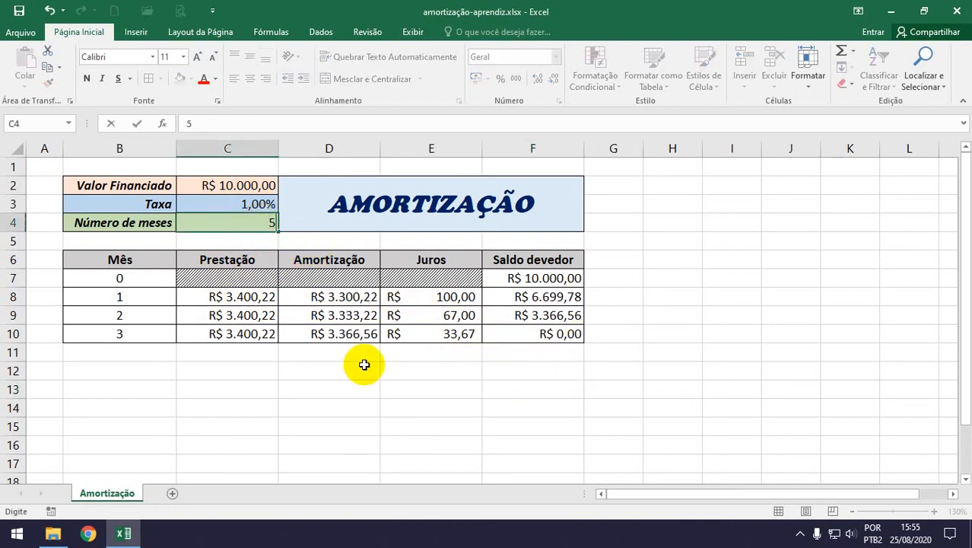
key("Return")
left_click_drag(130, 332, 586, 378)
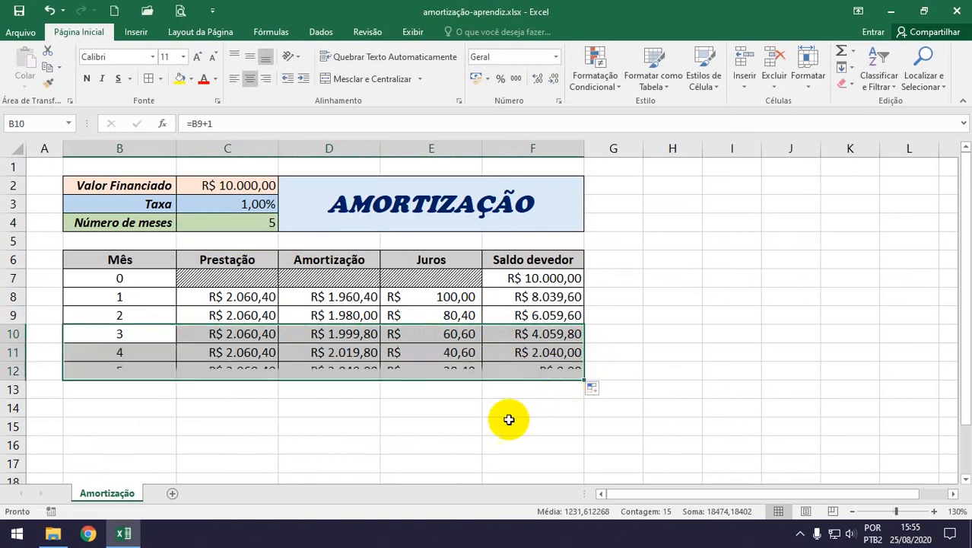
left_click(295, 410)
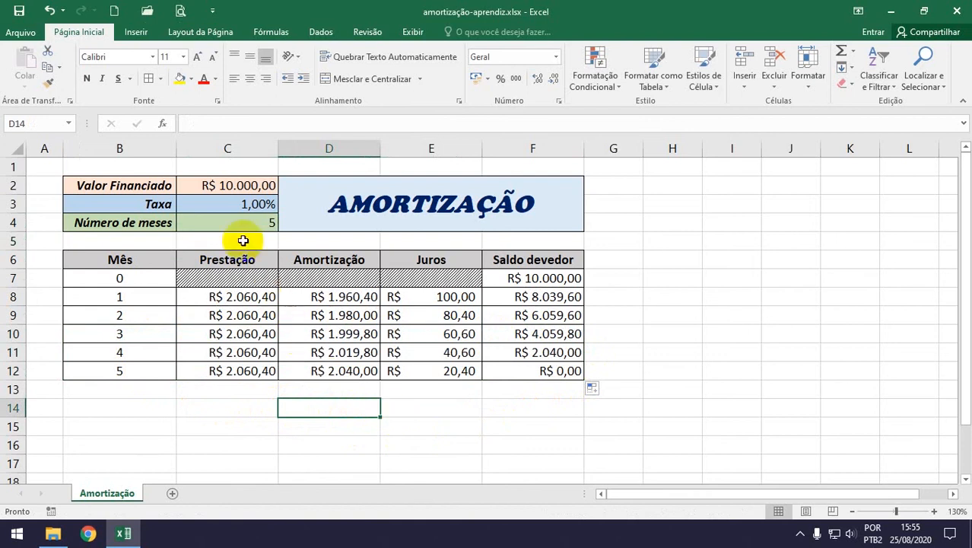
Set Valor Financiado in C2 to 7200 and Taxa in C3 to 1,56%
left_click(236, 187)
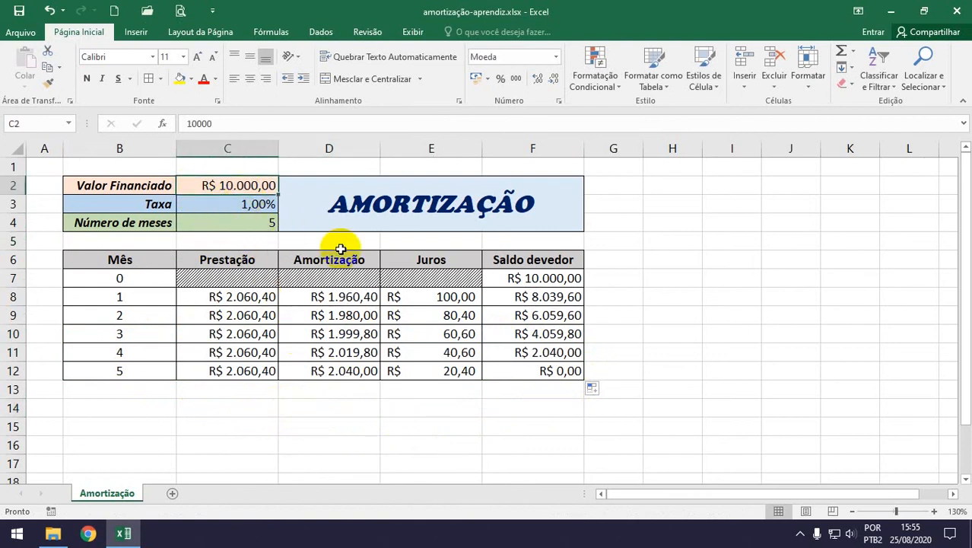
type("7200")
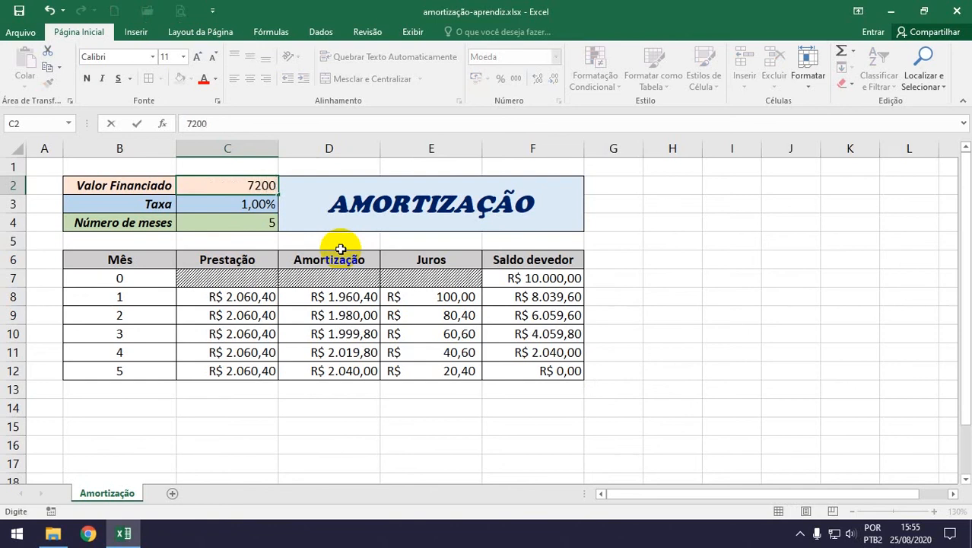
key("Return")
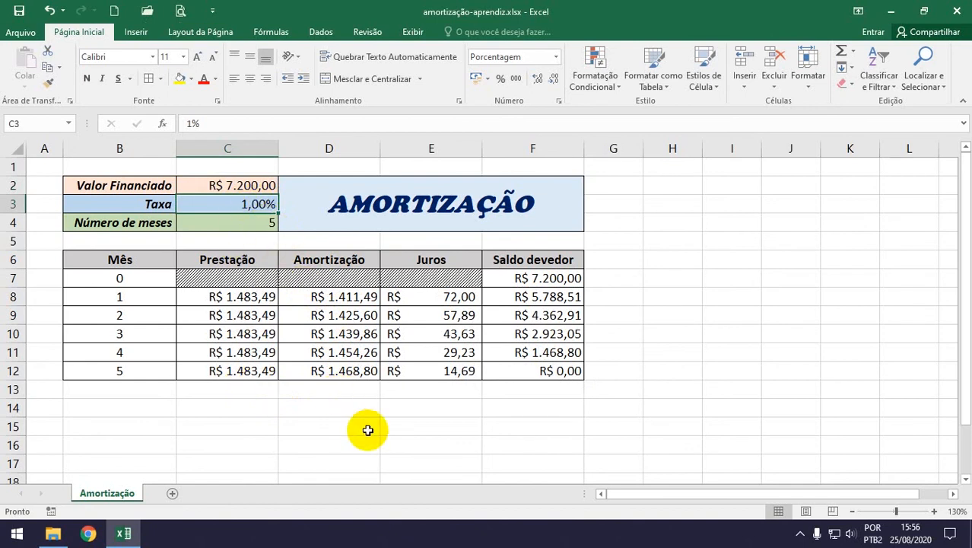
type("1")
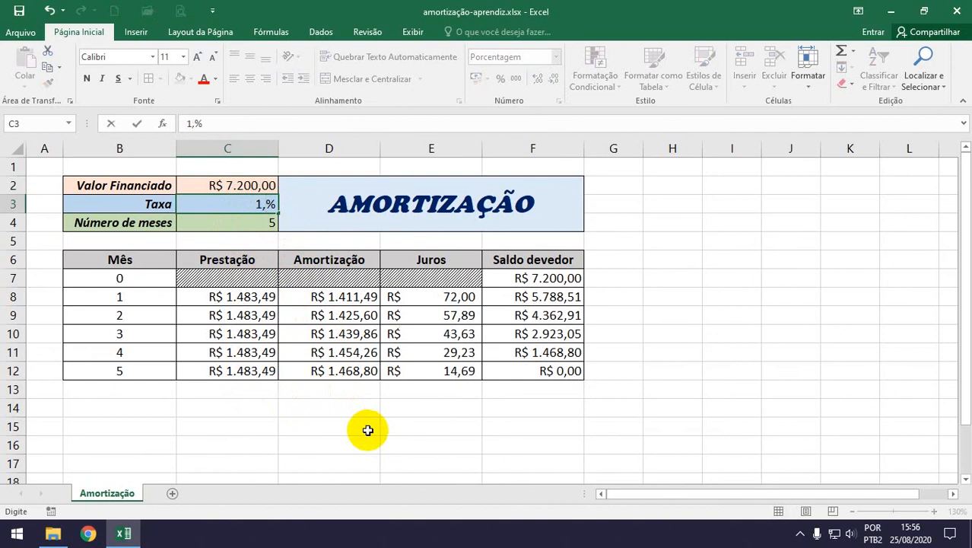
key("Return")
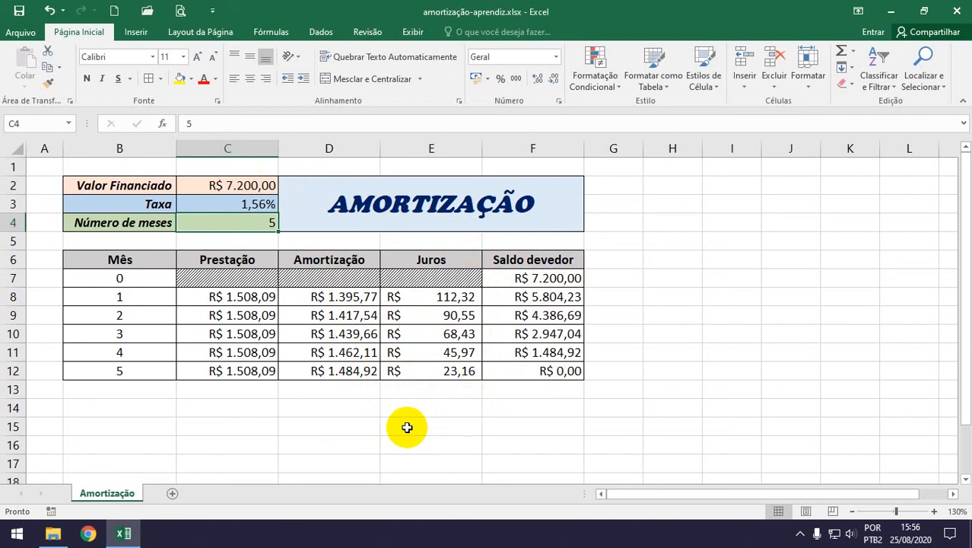
left_click(316, 414)
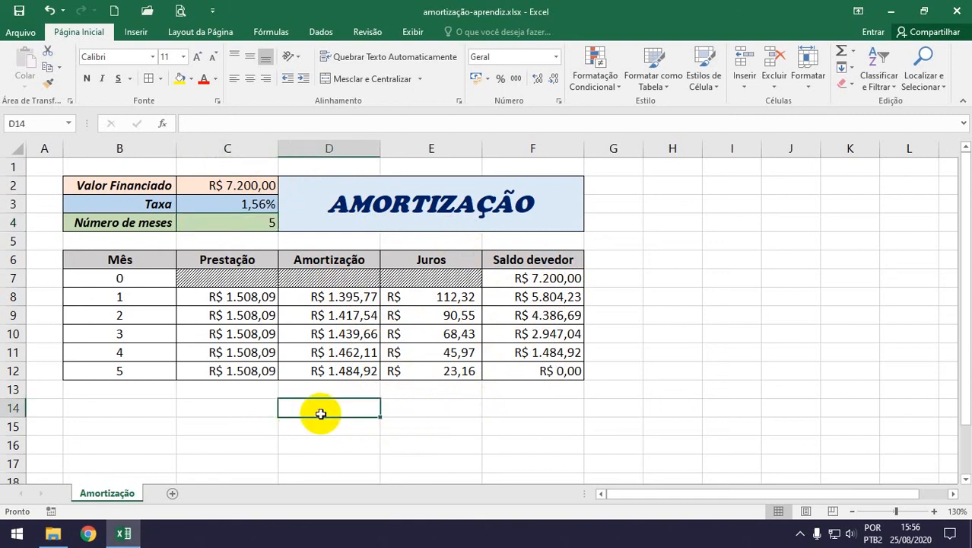